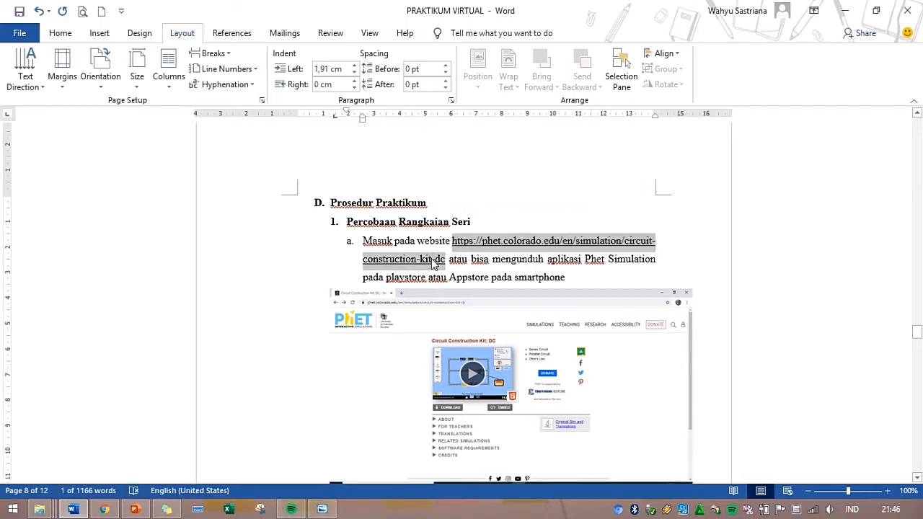
- Copy the PhET link for circuit-construction-kit-dc from the Word document and open it in Chrome
right_click(435, 264)
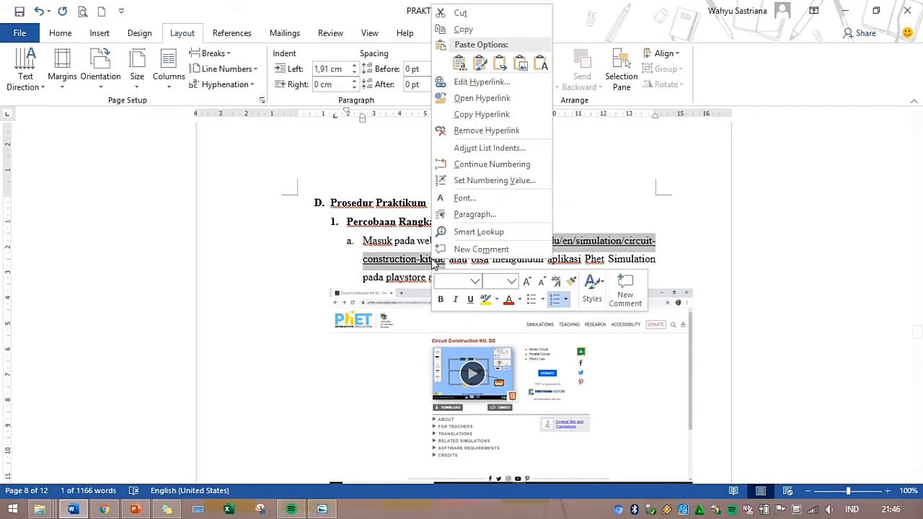
click(476, 33)
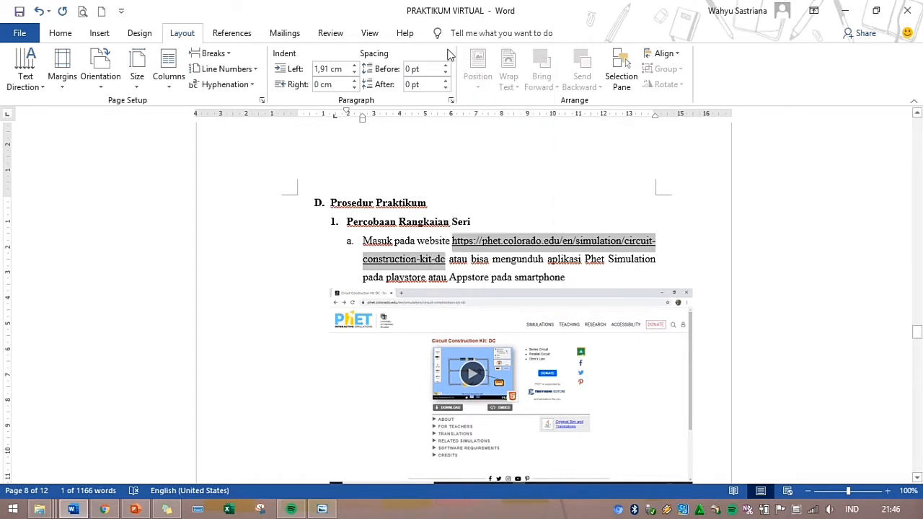
click(107, 509)
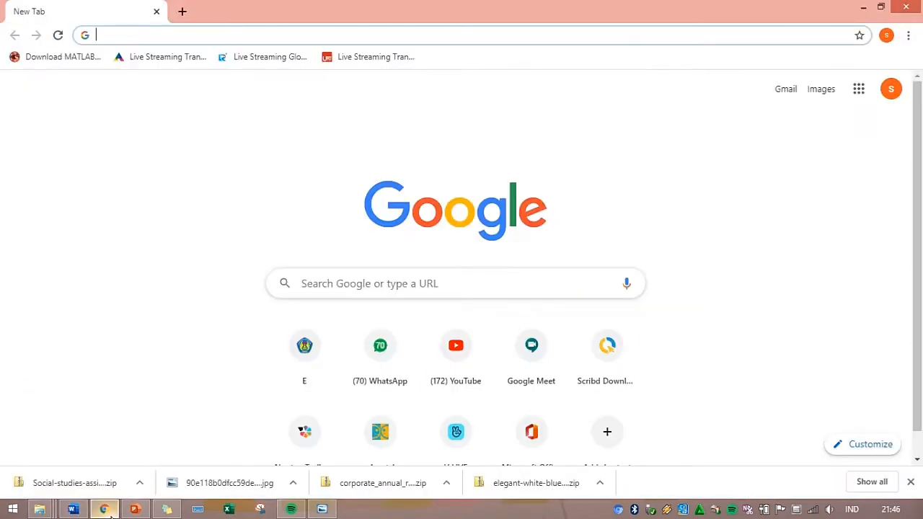
right_click(231, 37)
click(256, 104)
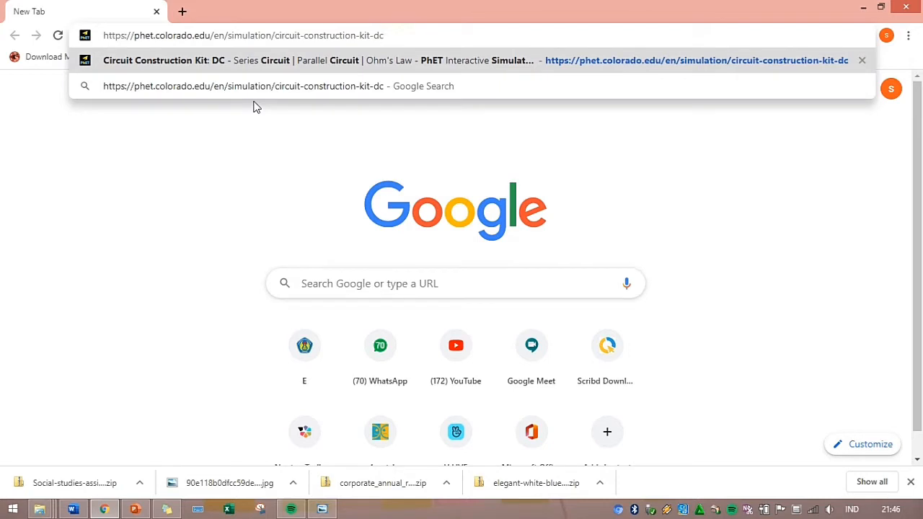
key(Return)
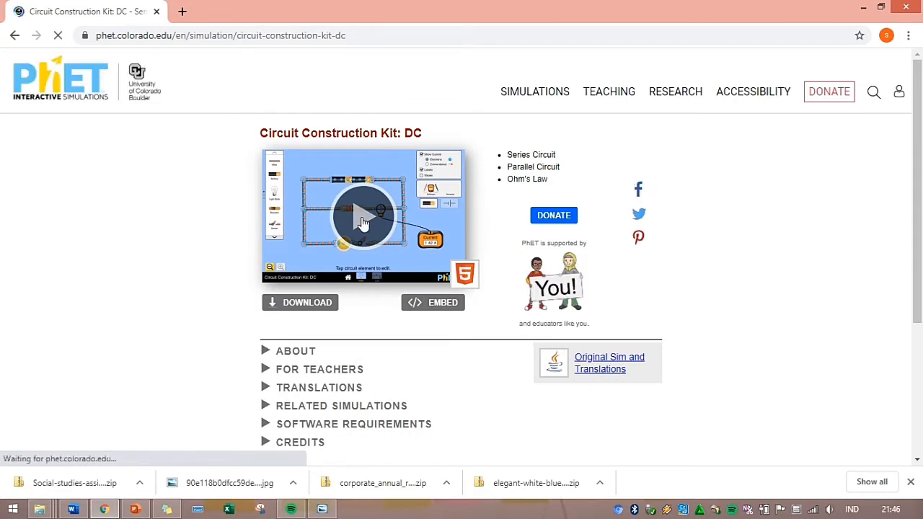
- Launch the Circuit Construction Kit: DC simulation and open its Lab mode
click(362, 223)
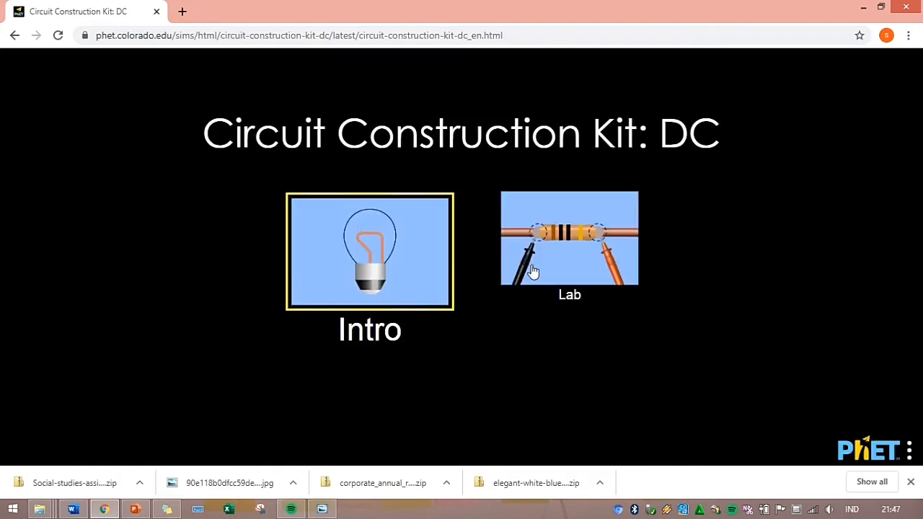
click(557, 265)
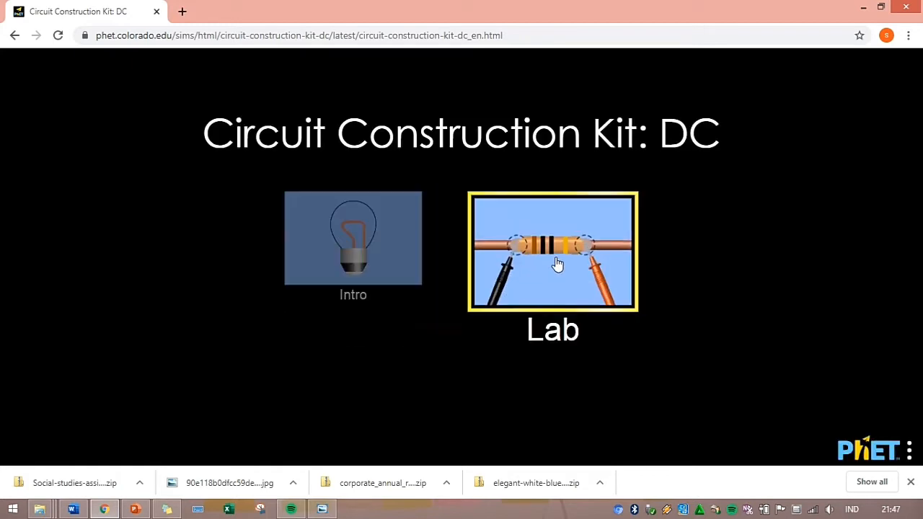
click(555, 258)
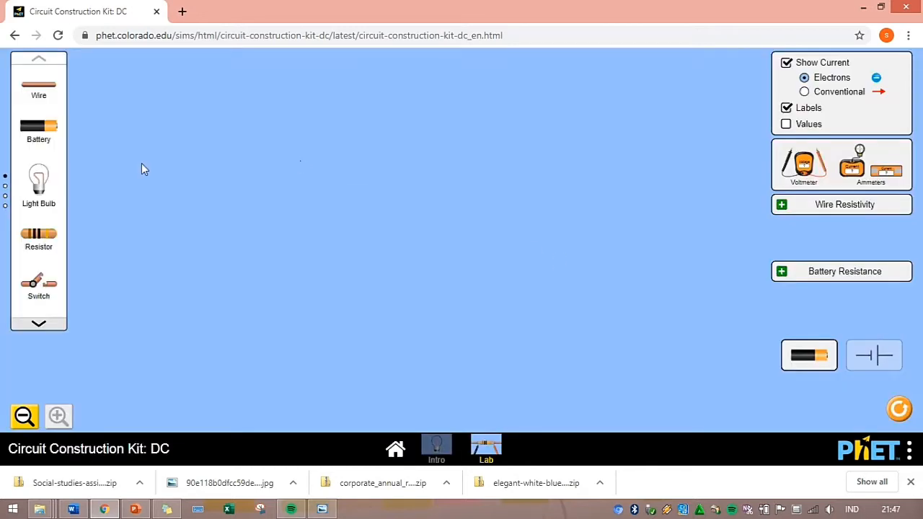
- Place three resistors in a horizontal row and a vertical battery below and to the left of them
drag(41, 238, 265, 124)
drag(43, 243, 383, 124)
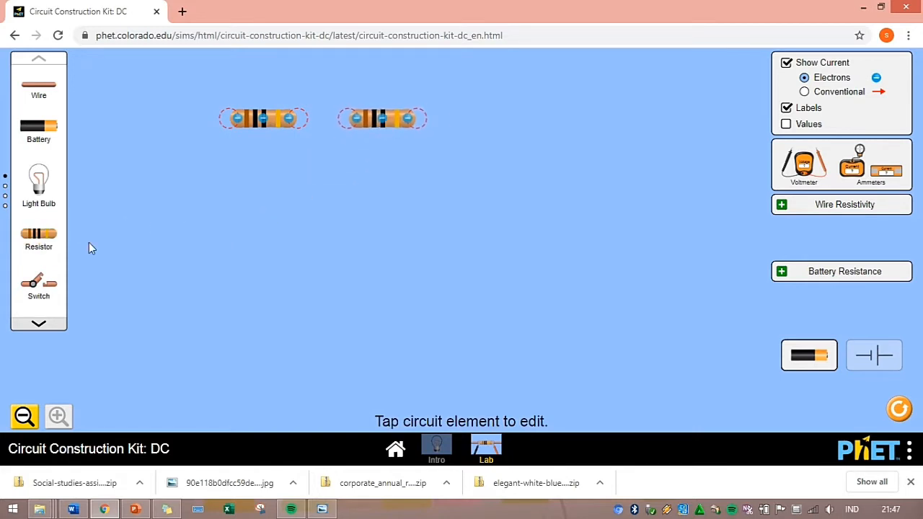
drag(55, 241, 498, 124)
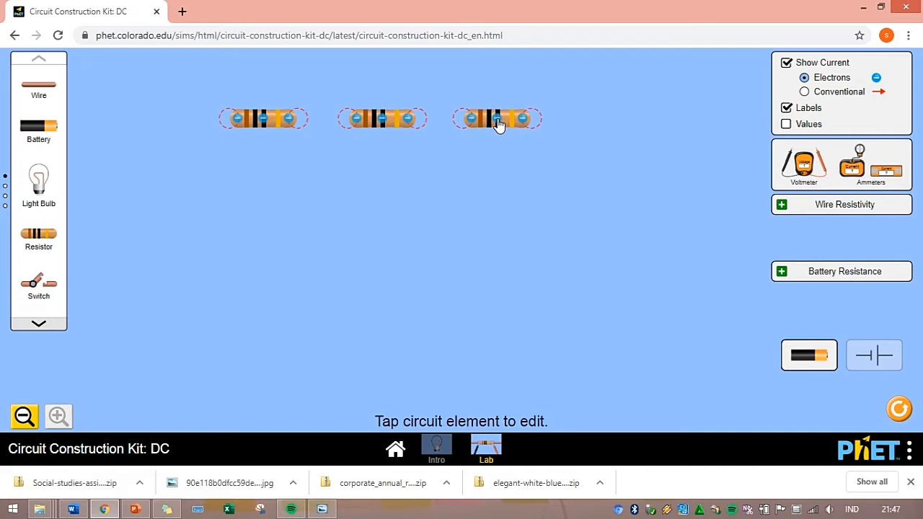
drag(47, 130, 186, 248)
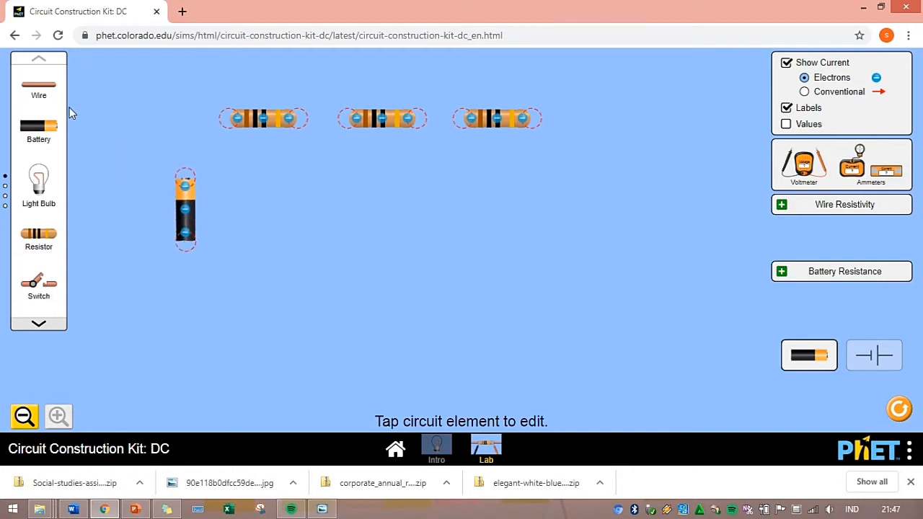
- Wire the three resistors in series, link the first to the battery's upper end, and add a wire to the third resistor's free end
drag(53, 91, 336, 123)
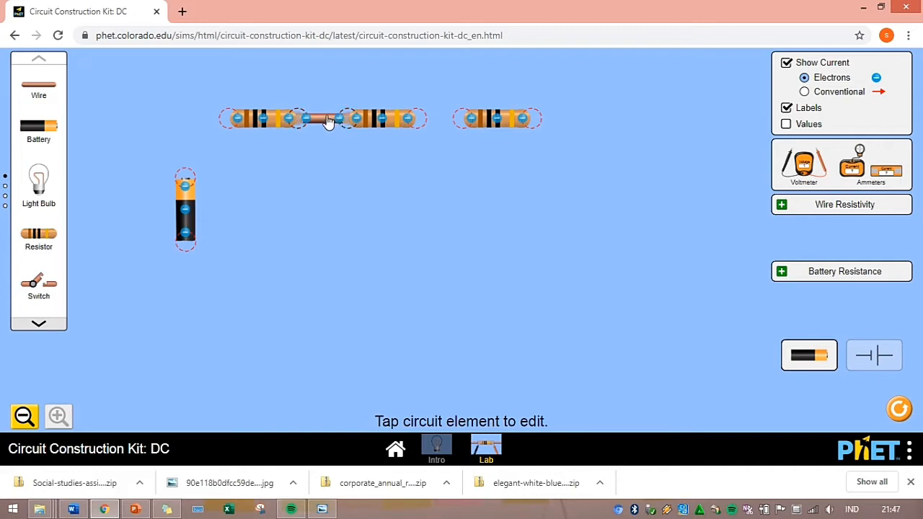
drag(402, 125, 433, 124)
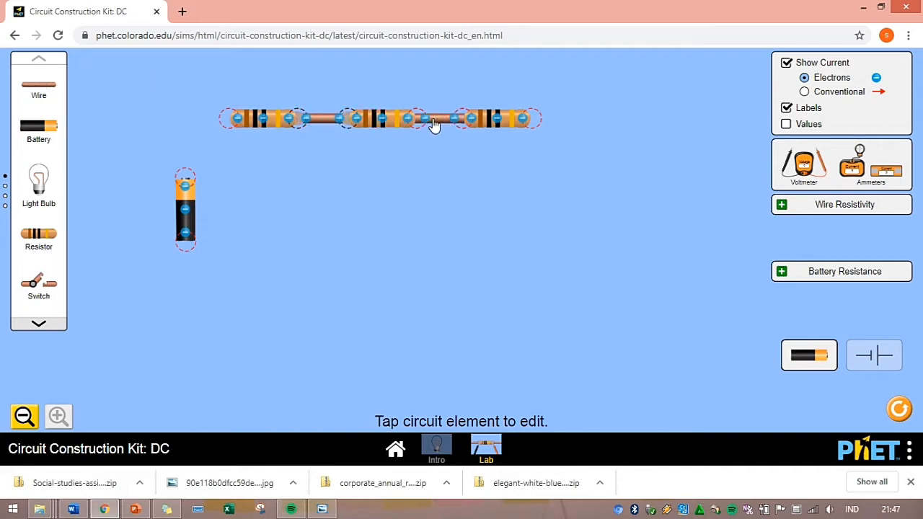
drag(43, 94, 217, 126)
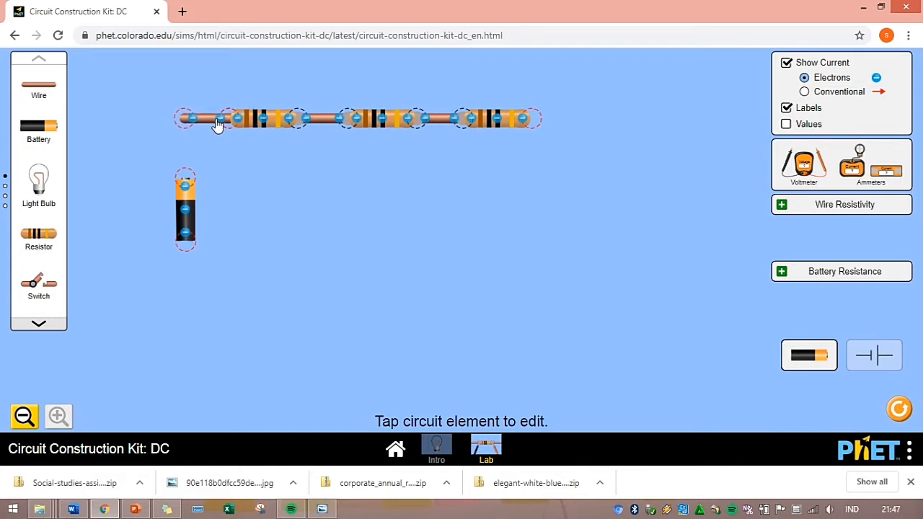
drag(43, 88, 177, 157)
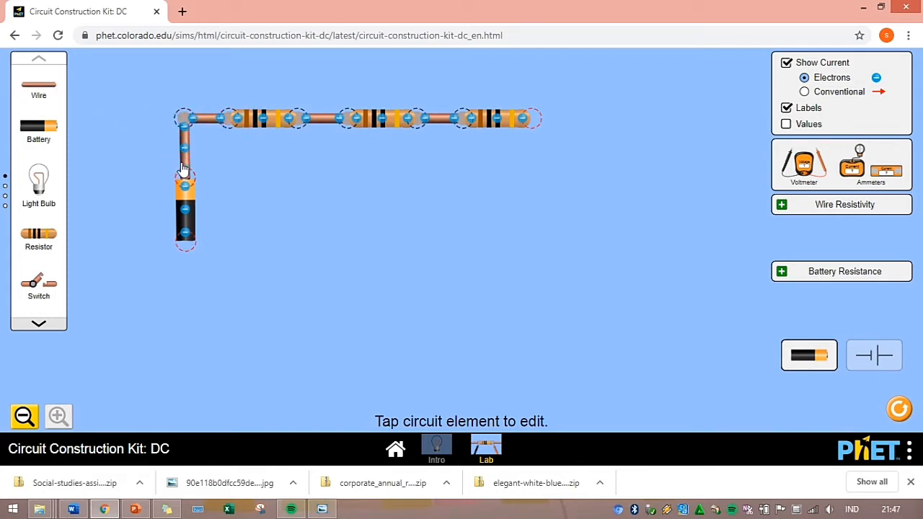
drag(51, 92, 564, 129)
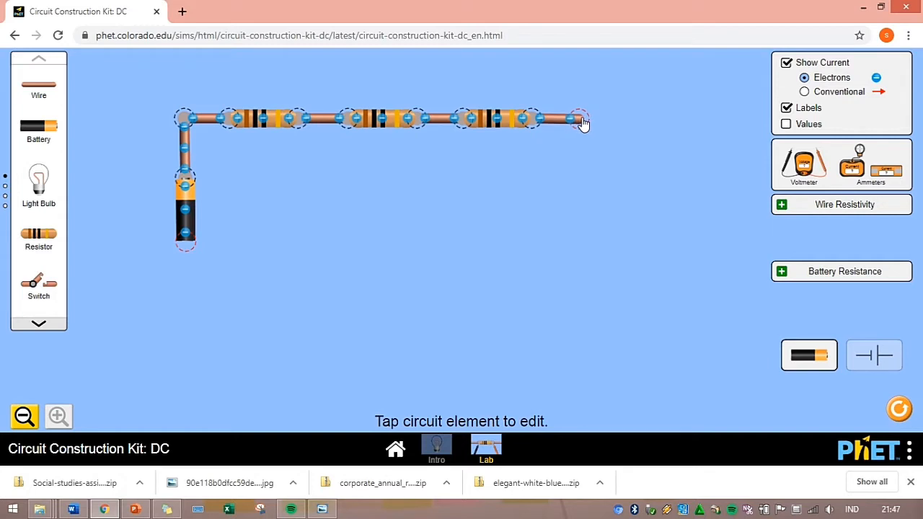
click(580, 120)
- Close the loop with wires from the battery's lower end along the bottom and up to the resistor row's free end
drag(45, 97, 185, 294)
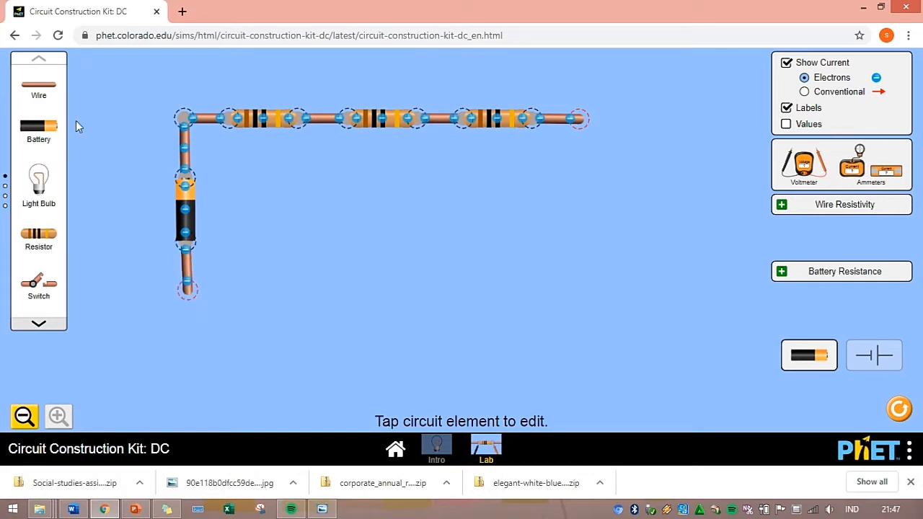
drag(50, 95, 596, 286)
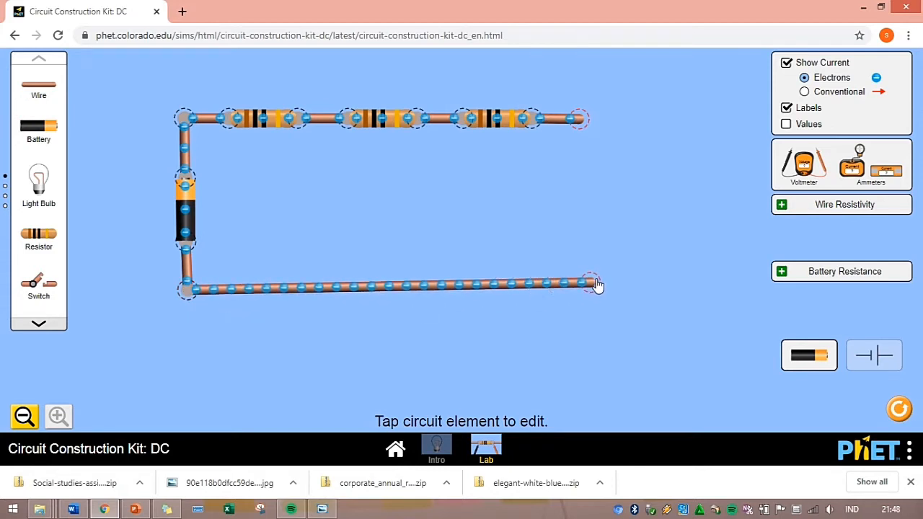
drag(39, 96, 590, 270)
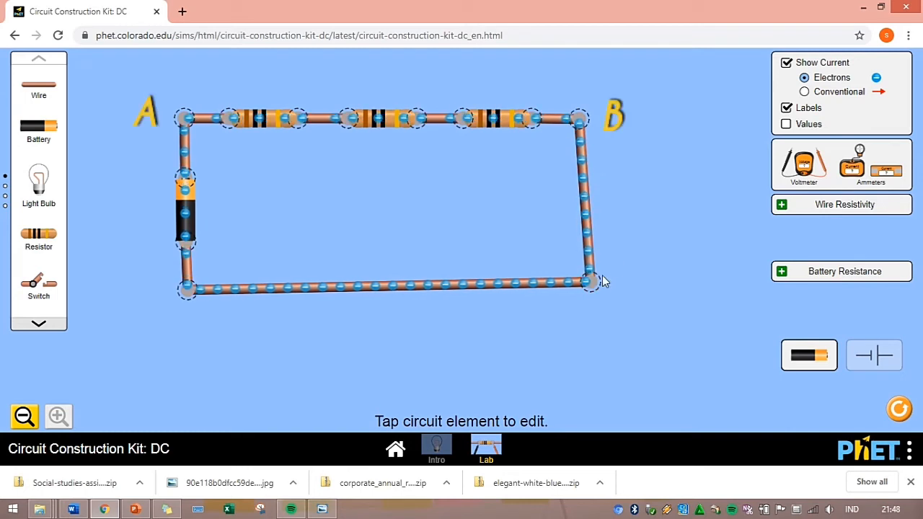
click(587, 283)
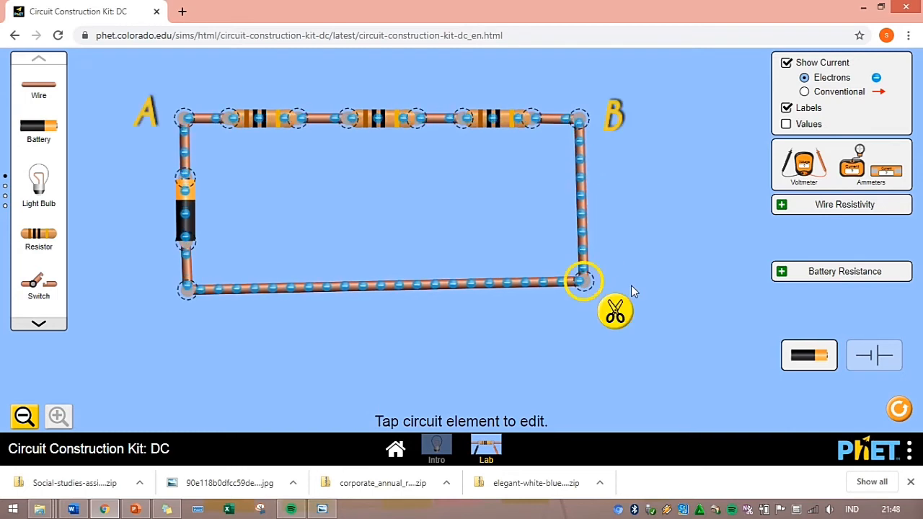
click(674, 294)
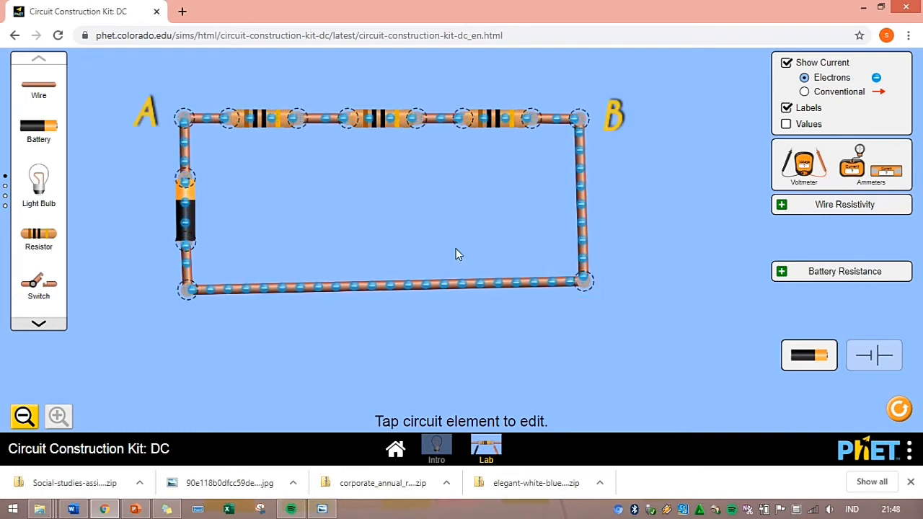
- Set the battery's voltage to 12.0 volts
click(188, 212)
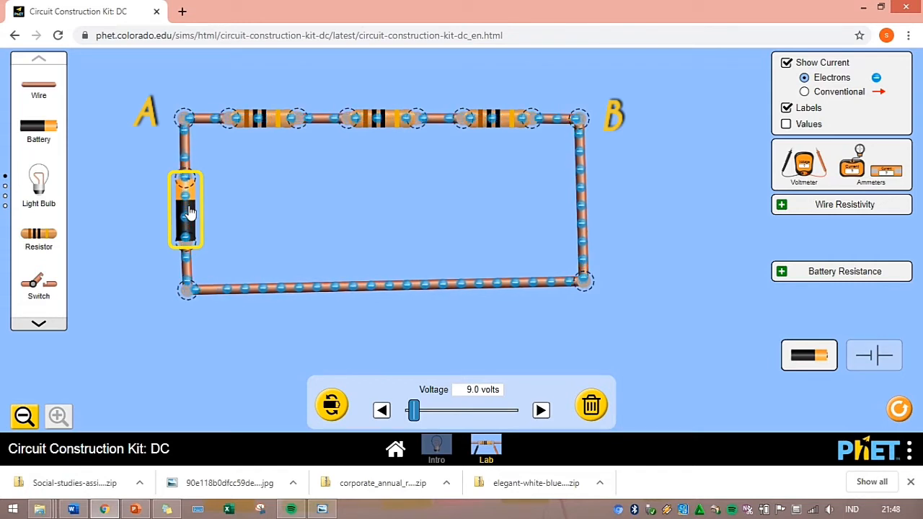
click(541, 411)
click(541, 412)
click(541, 411)
click(541, 412)
click(541, 411)
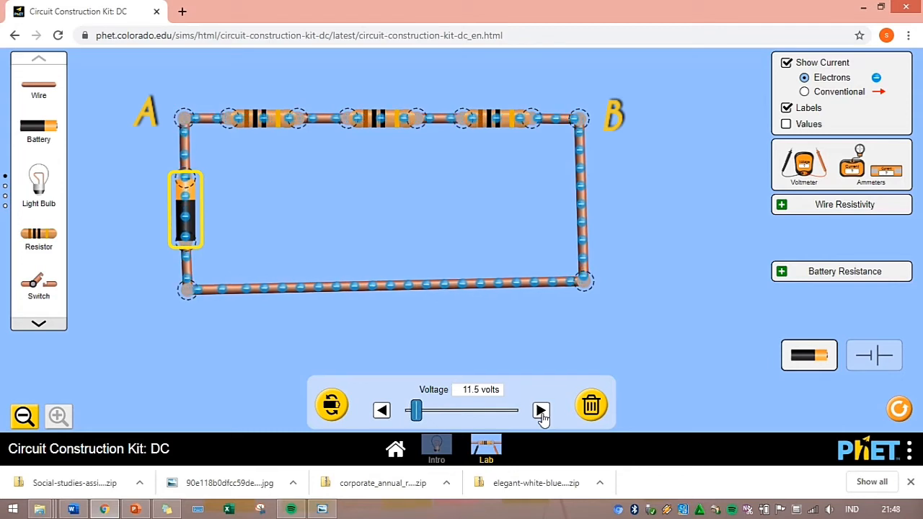
click(541, 411)
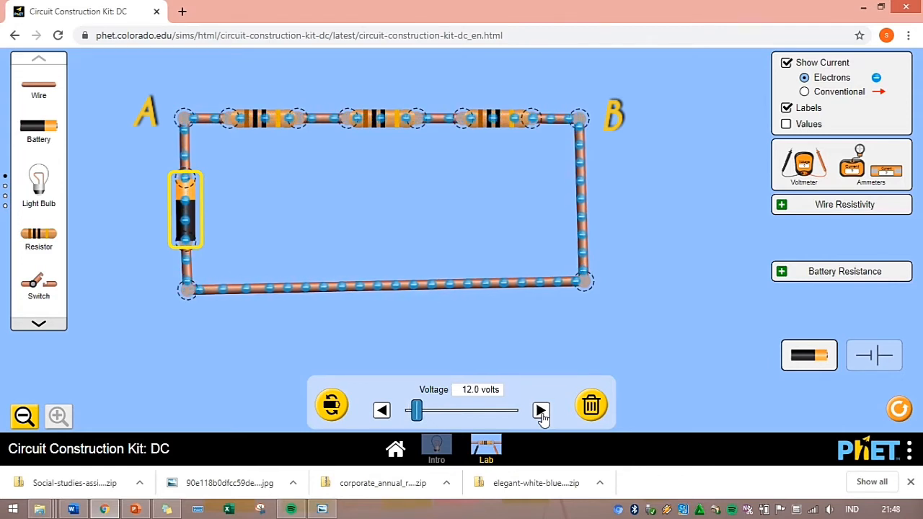
- Set the first resistor's resistance to 4.0 ohms
click(261, 123)
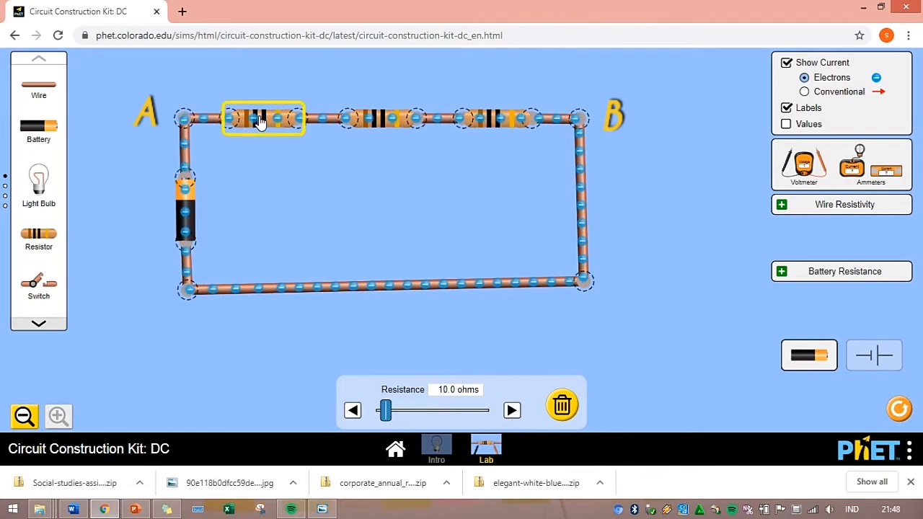
click(352, 410)
click(353, 410)
click(353, 411)
click(353, 410)
click(353, 411)
click(352, 411)
click(353, 411)
click(353, 411)
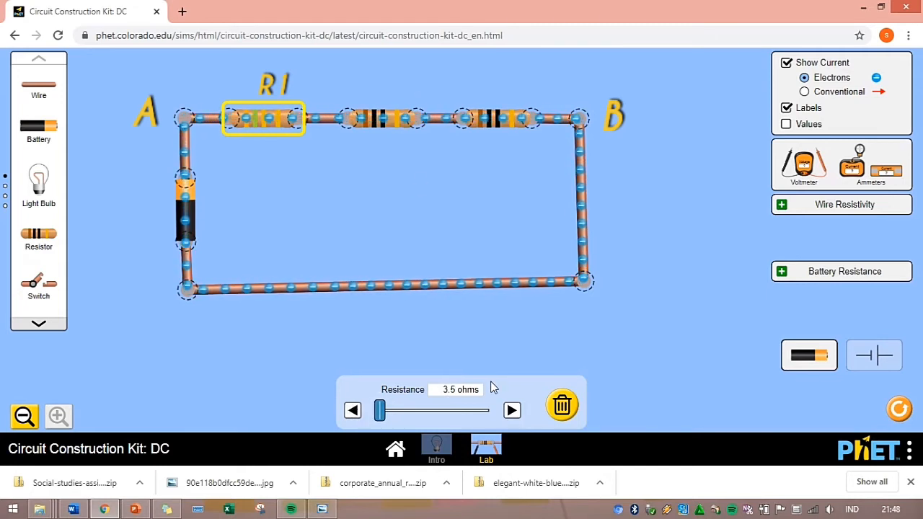
click(511, 411)
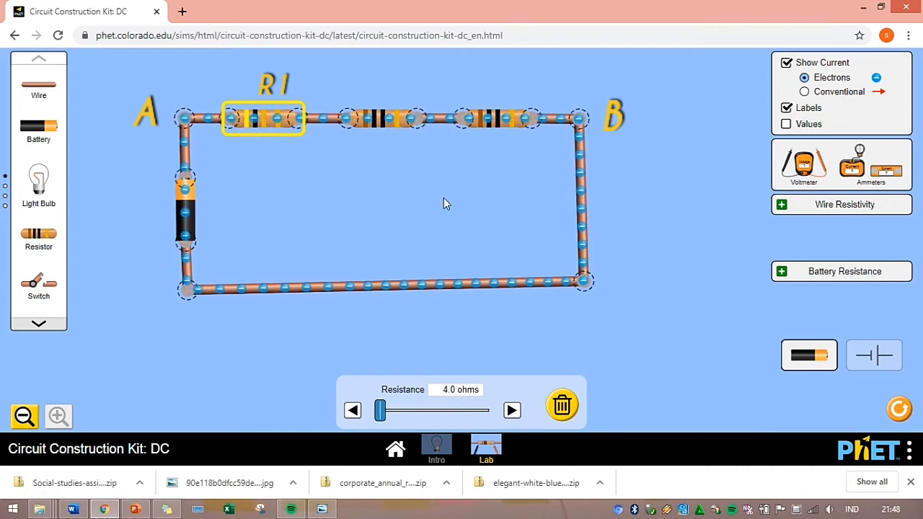
- Lower the resistance of the middle resistor
click(401, 123)
click(401, 123)
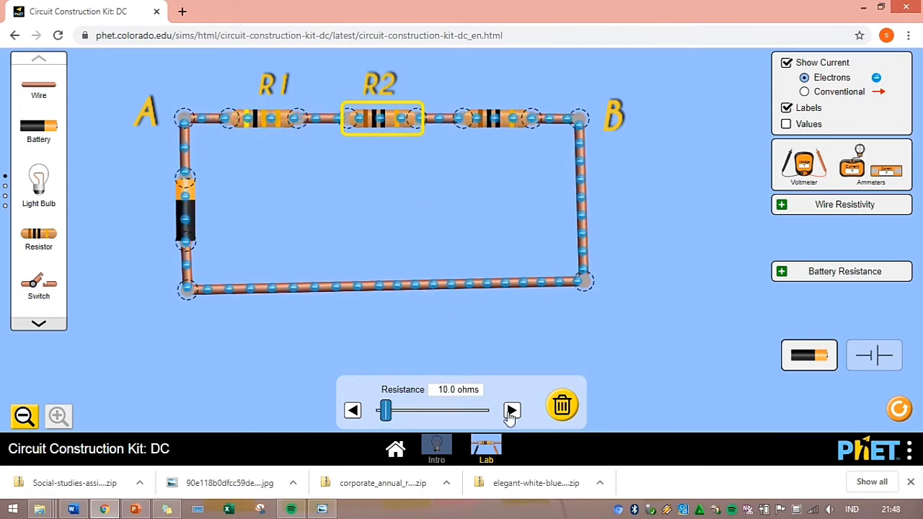
drag(384, 411, 383, 412)
click(353, 411)
- Set the third resistor's resistance to 12.0 ohms and deselect it
click(488, 126)
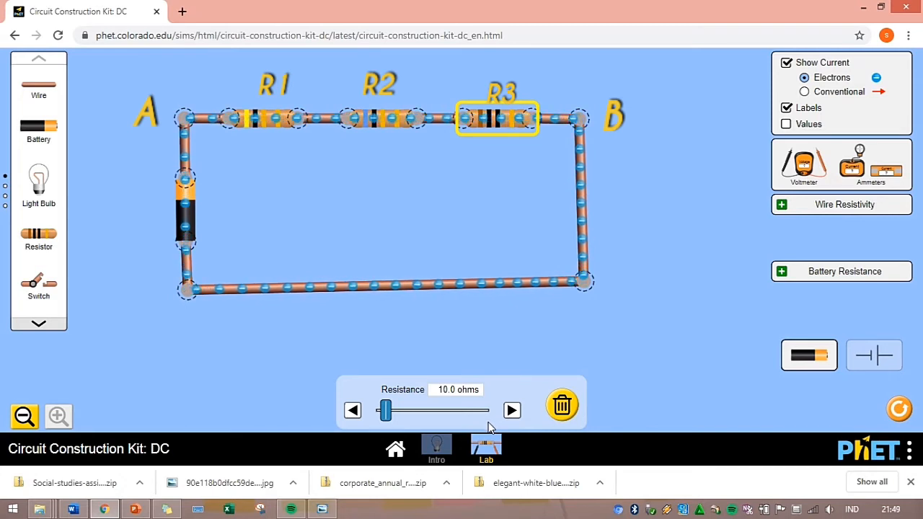
double_click(510, 411)
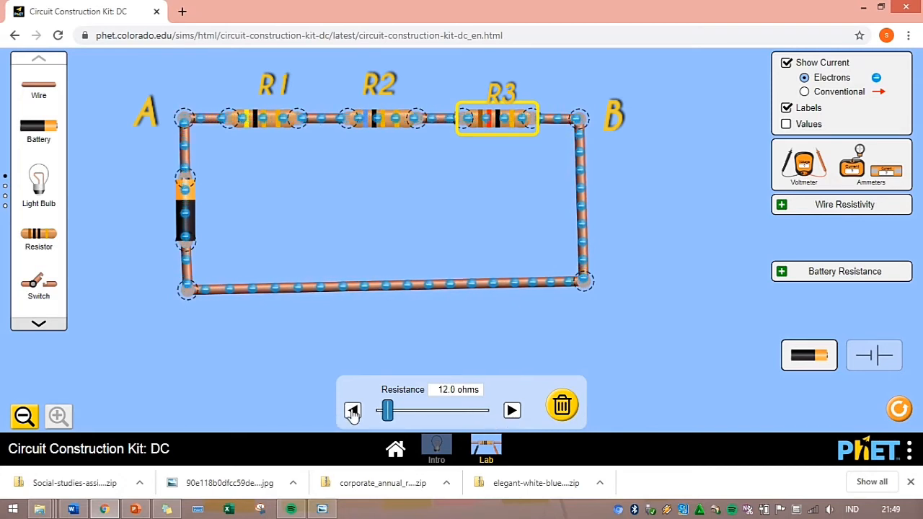
click(699, 366)
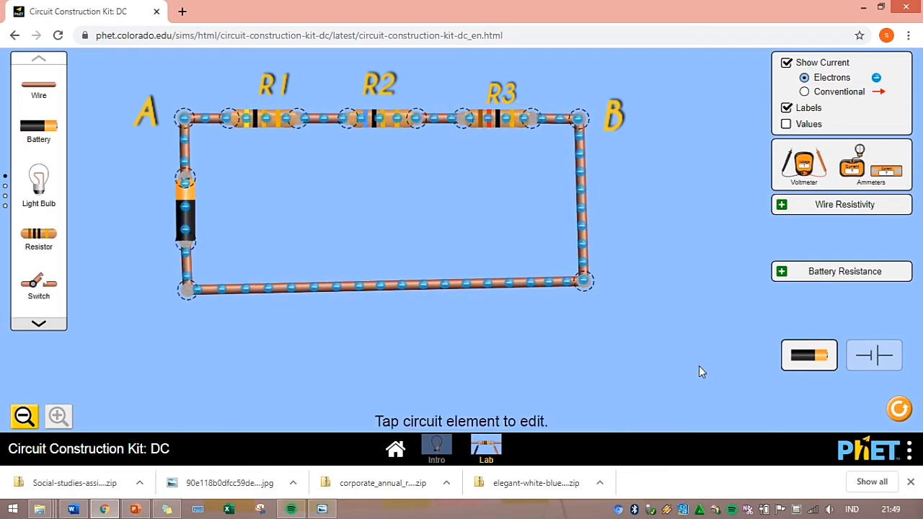
- Place the voltmeter and probe ammeter below the circuit, with the voltmeter's red probe on the upper-left corner and black probe on the upper-right corner
drag(803, 167, 326, 381)
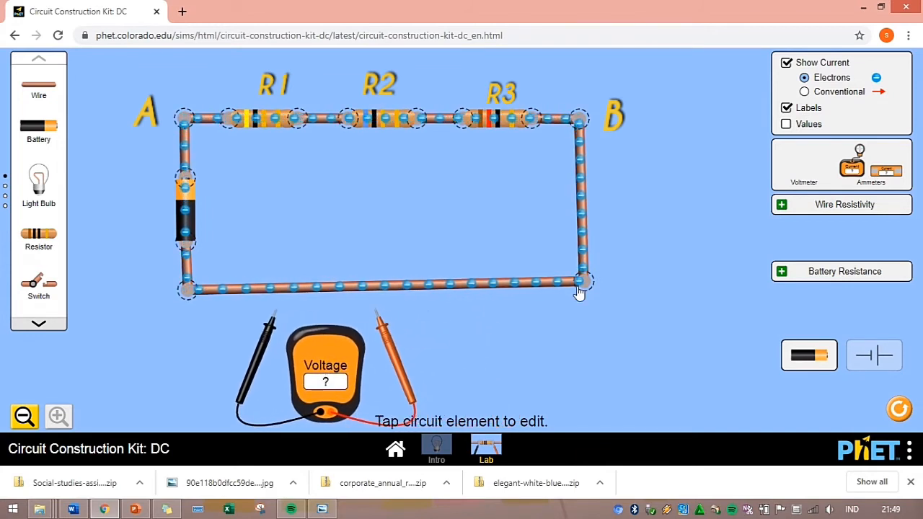
drag(851, 172, 527, 360)
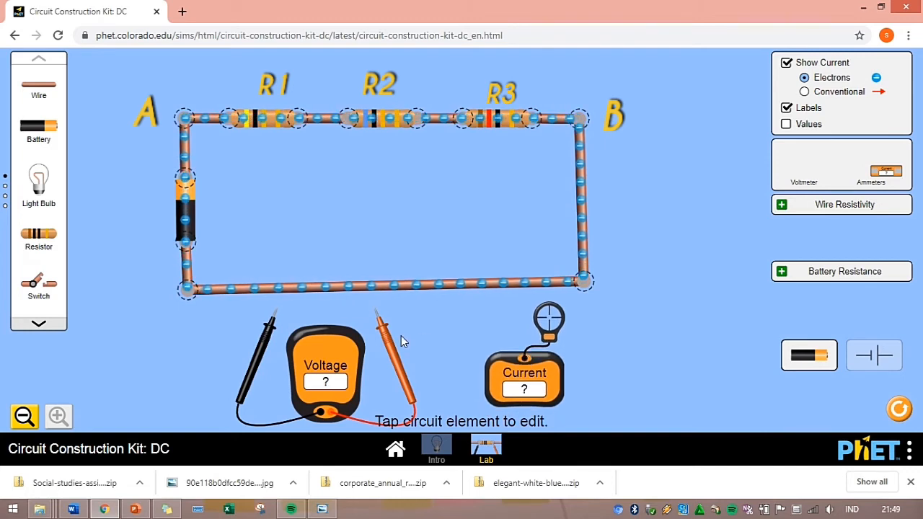
drag(390, 347, 207, 192)
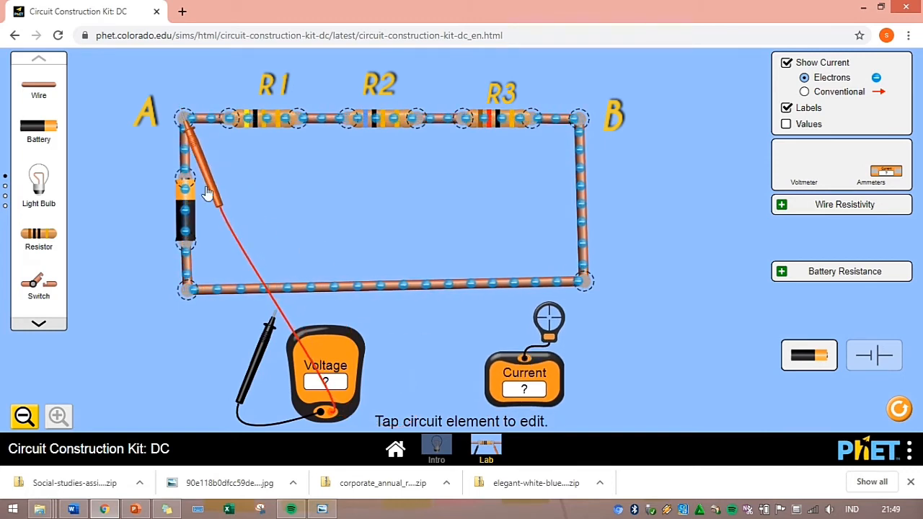
drag(325, 366, 365, 365)
drag(263, 349, 574, 148)
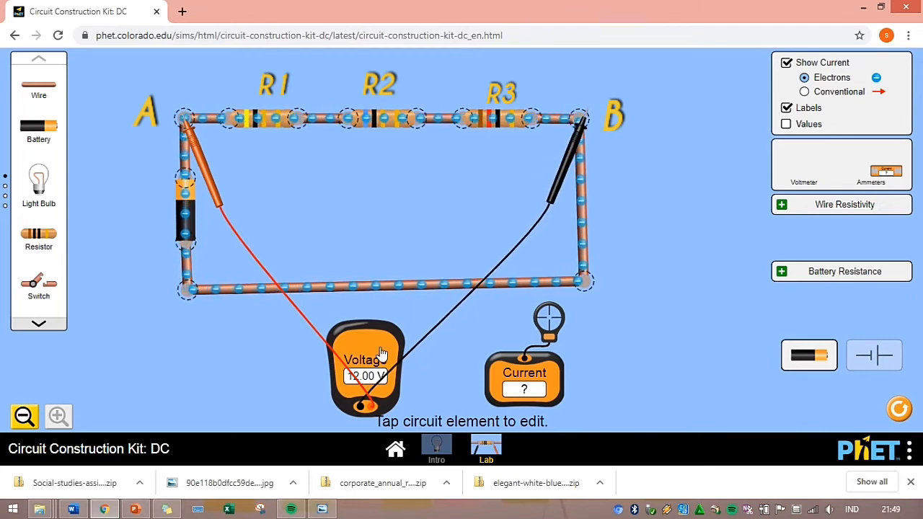
- Measure the voltage across R1, R2 and R3 in turn by placing the voltmeter probes on both ends of each resistor
drag(382, 353, 402, 326)
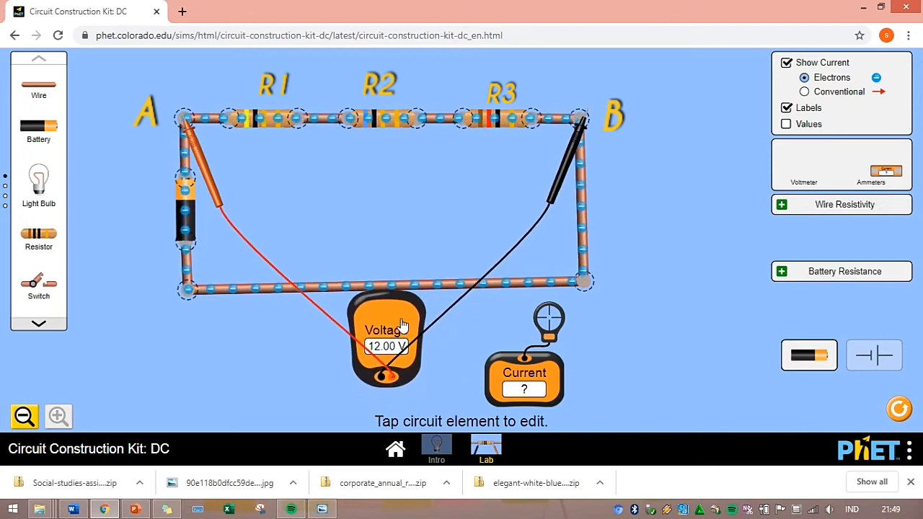
drag(211, 186, 256, 193)
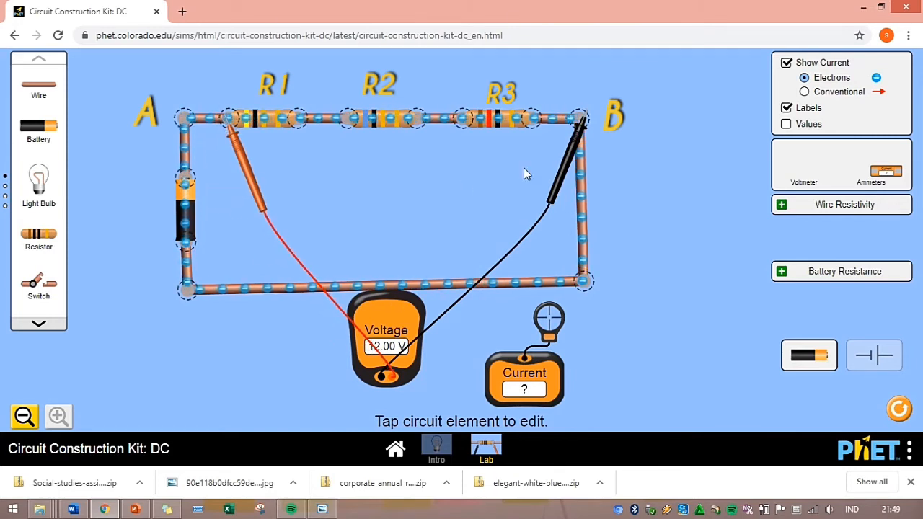
drag(563, 176, 272, 186)
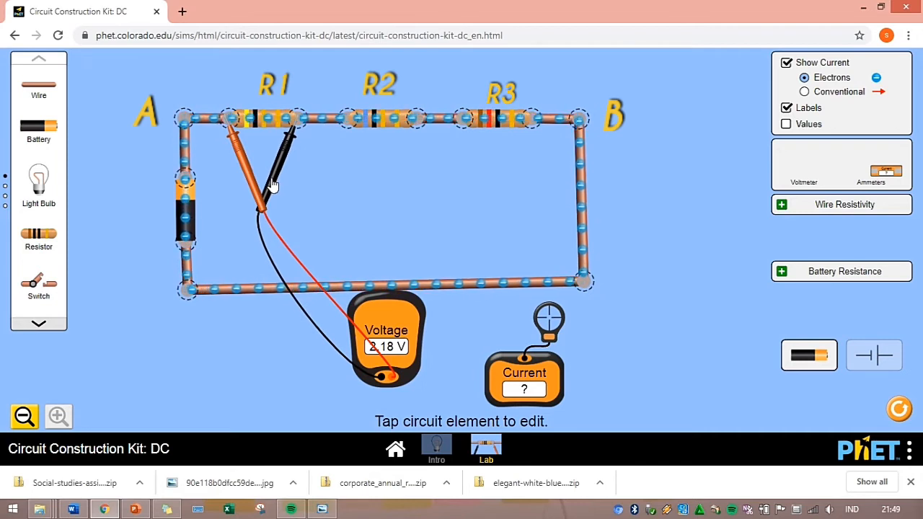
drag(273, 186, 400, 183)
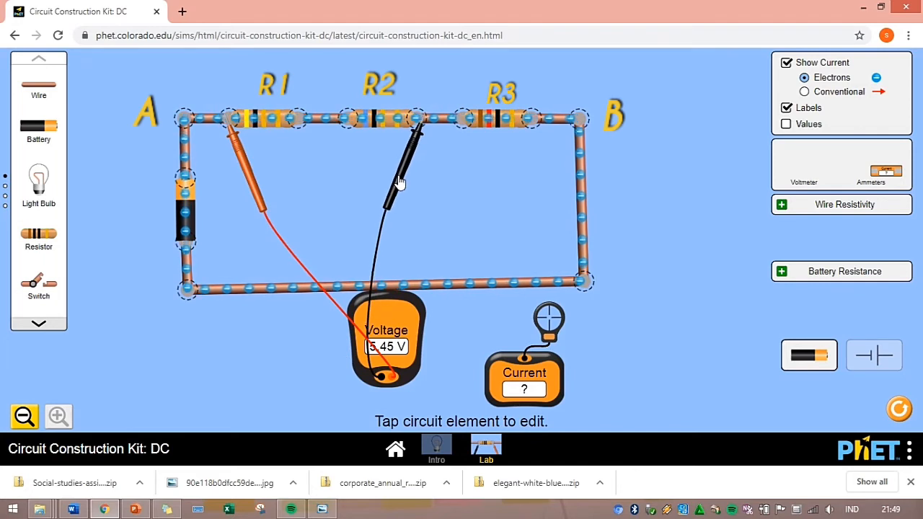
drag(259, 191, 372, 190)
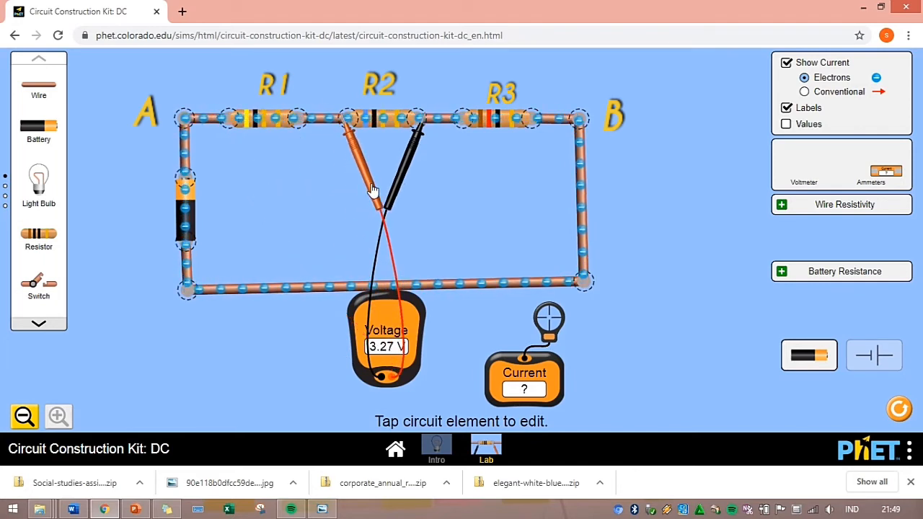
drag(373, 191, 493, 193)
drag(401, 177, 512, 182)
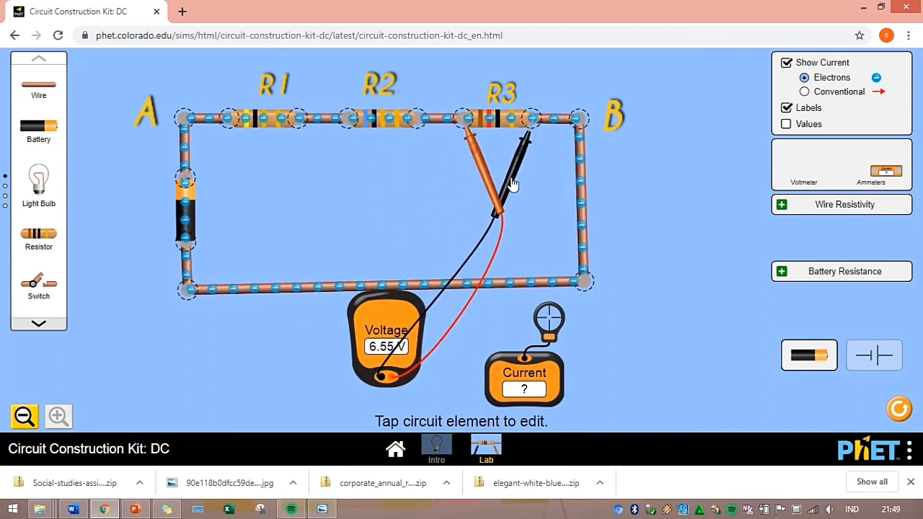
- Take both voltmeter probes off the circuit and measure the current in the wire beside corner B with the ammeter probe
drag(513, 182, 274, 348)
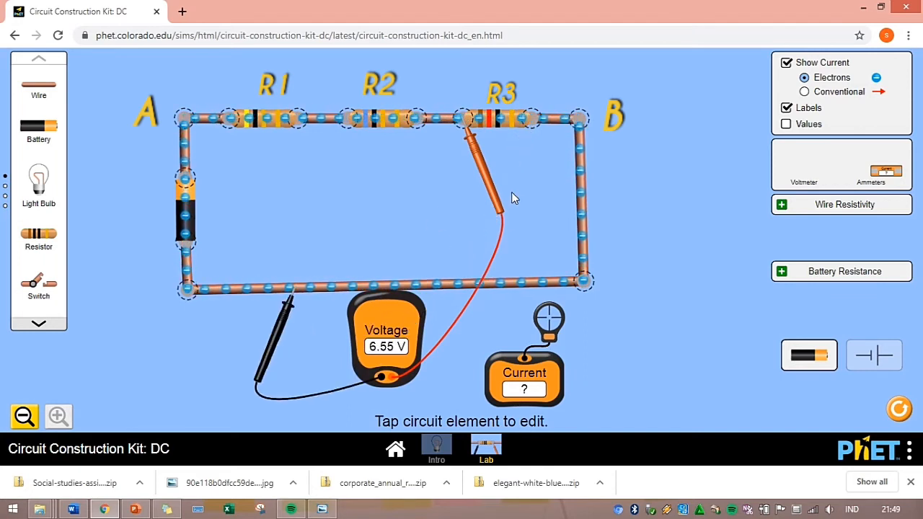
drag(491, 212, 466, 395)
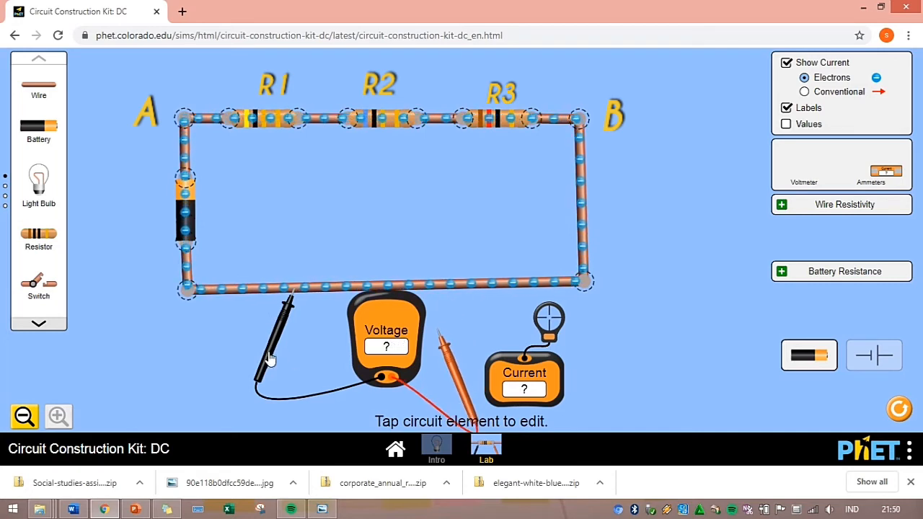
drag(281, 350, 278, 364)
drag(540, 332, 571, 136)
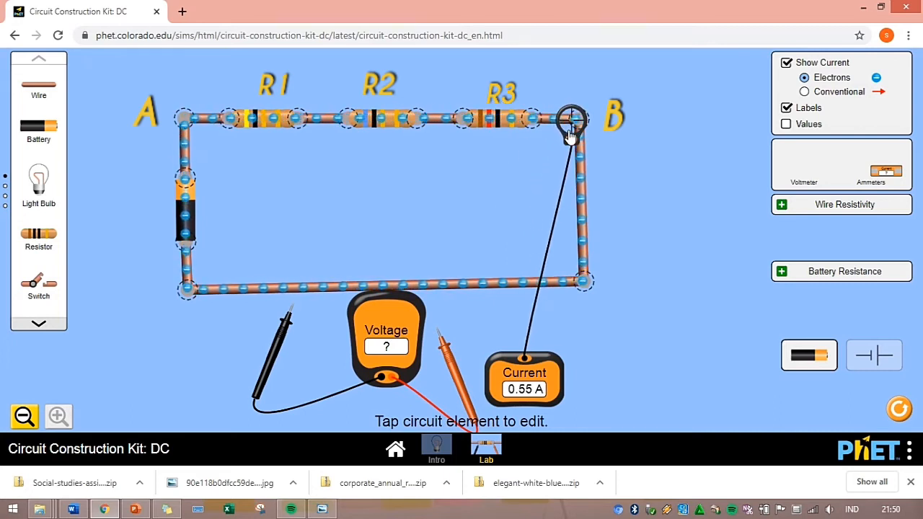
drag(612, 215, 671, 267)
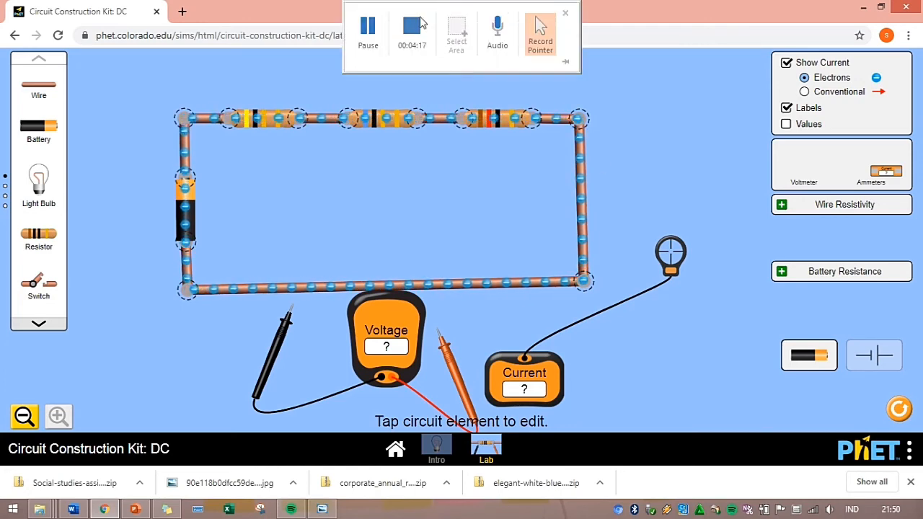
click(410, 26)
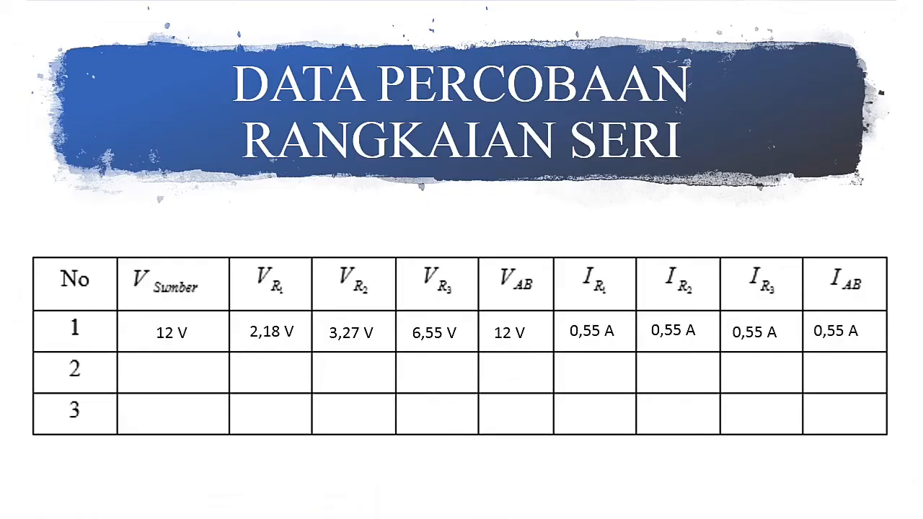
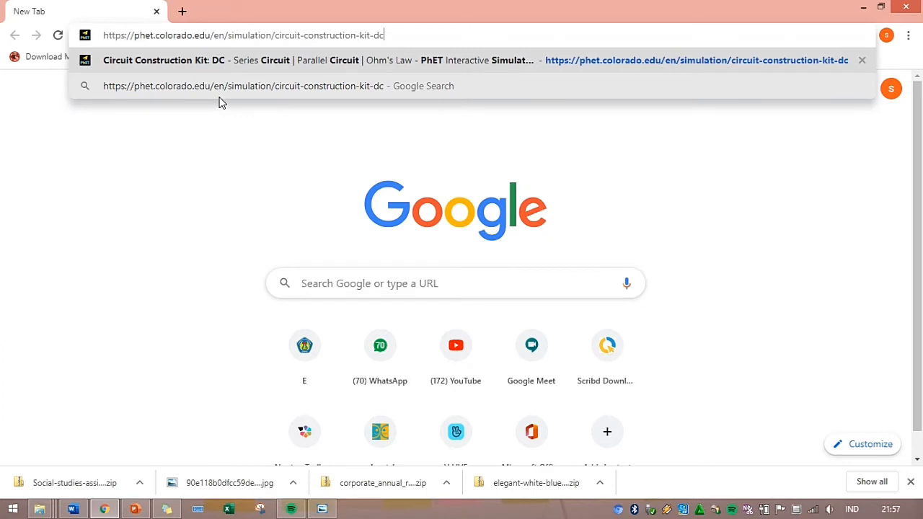
- Load the PhET Circuit Construction Kit: DC page, run the simulation and enter its Lab screen
key(Return)
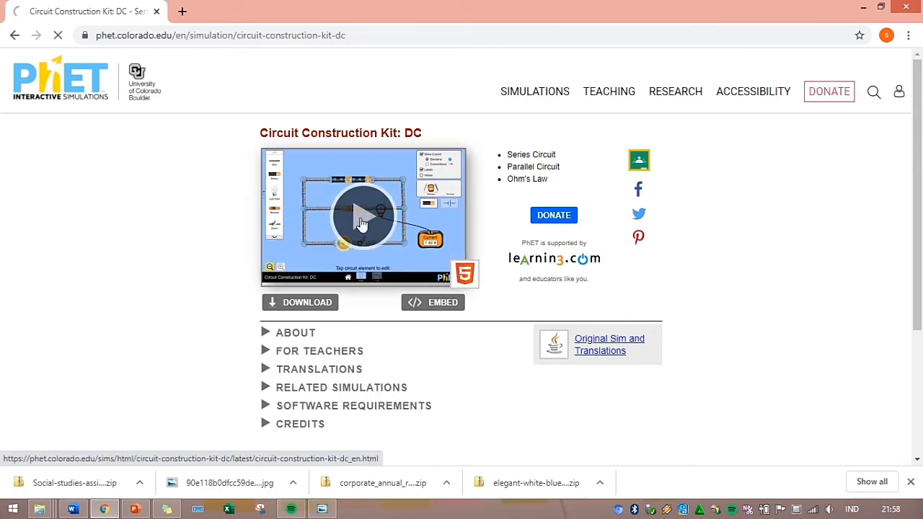
click(362, 224)
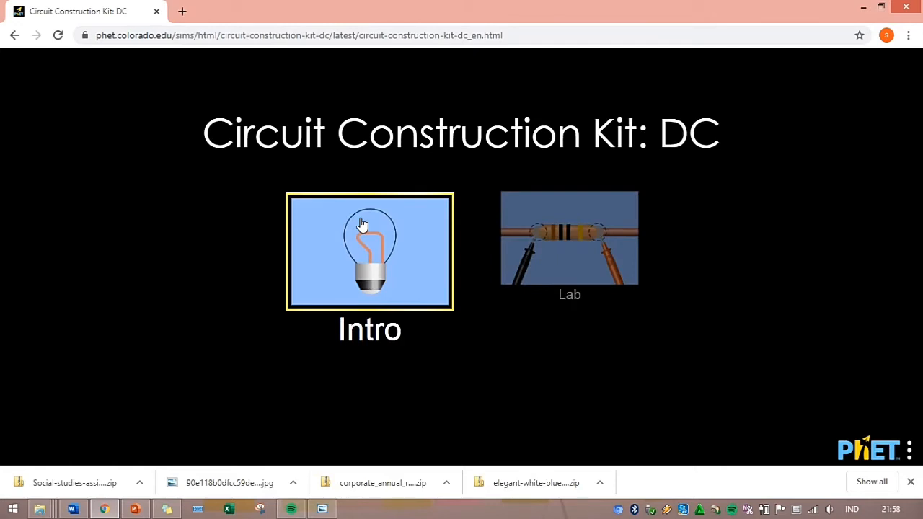
click(575, 243)
click(575, 242)
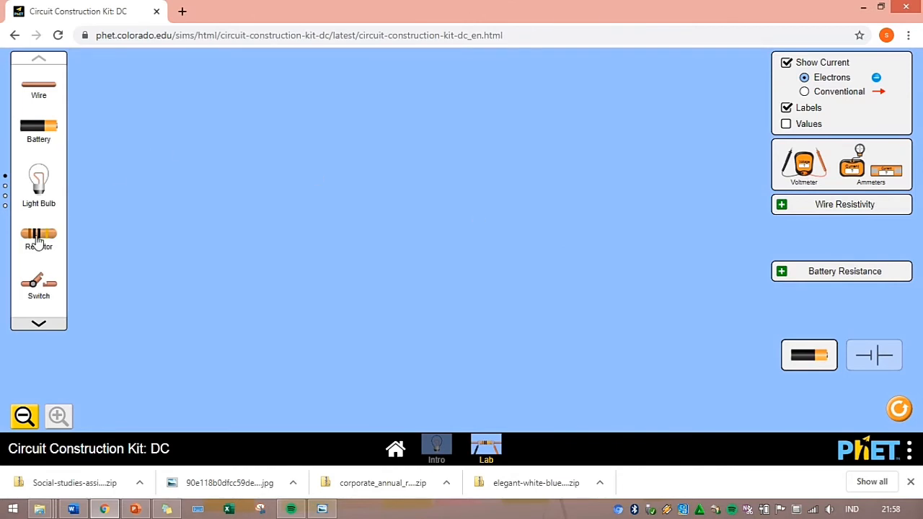
- Place three horizontal resistors stacked one above another in the upper middle of the workspace
drag(38, 240, 384, 88)
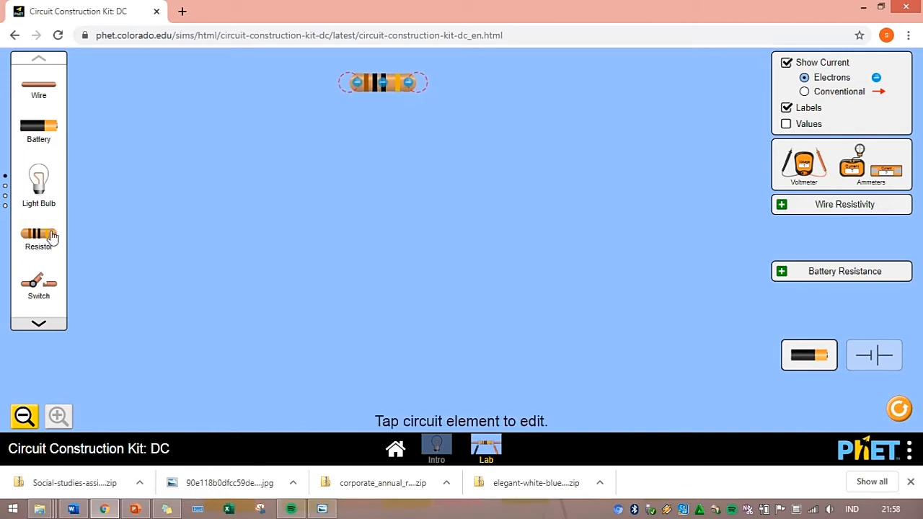
drag(43, 242, 388, 150)
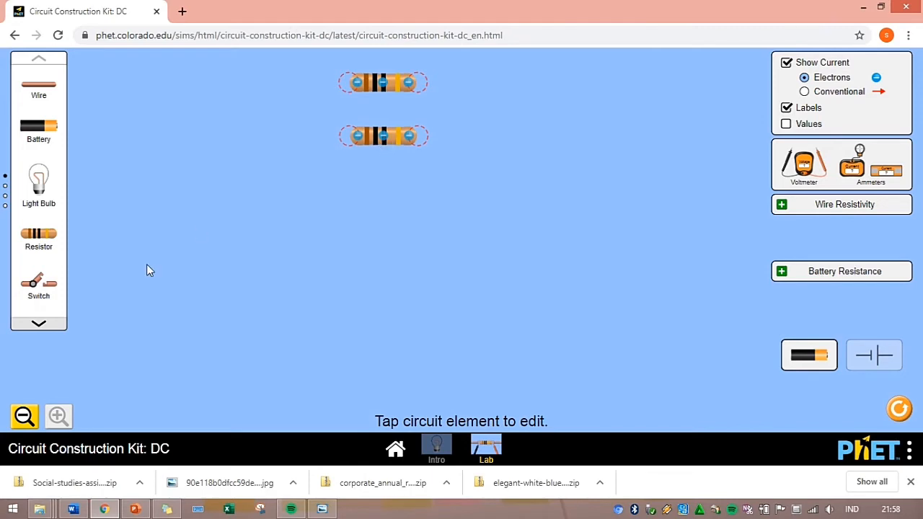
drag(216, 286, 387, 186)
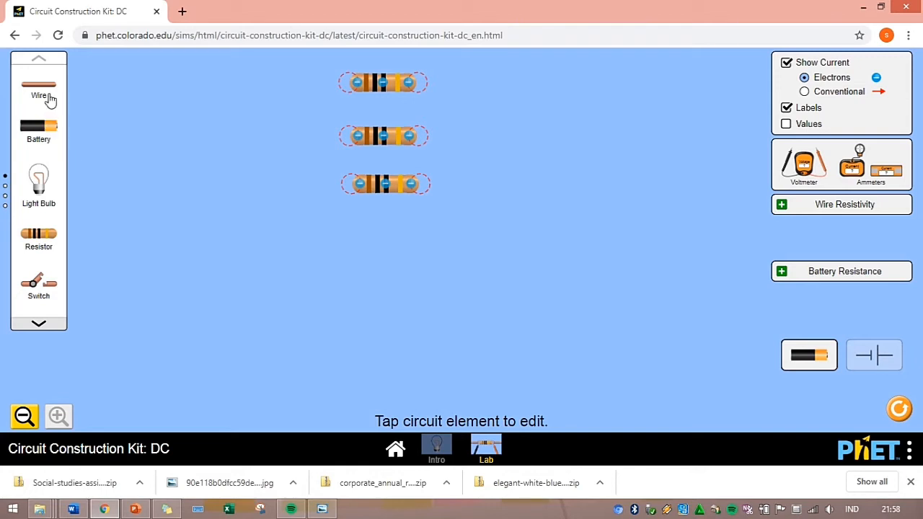
- Connect the three resistors in parallel with vertical wires joining their left ends and their right ends
drag(148, 112, 286, 97)
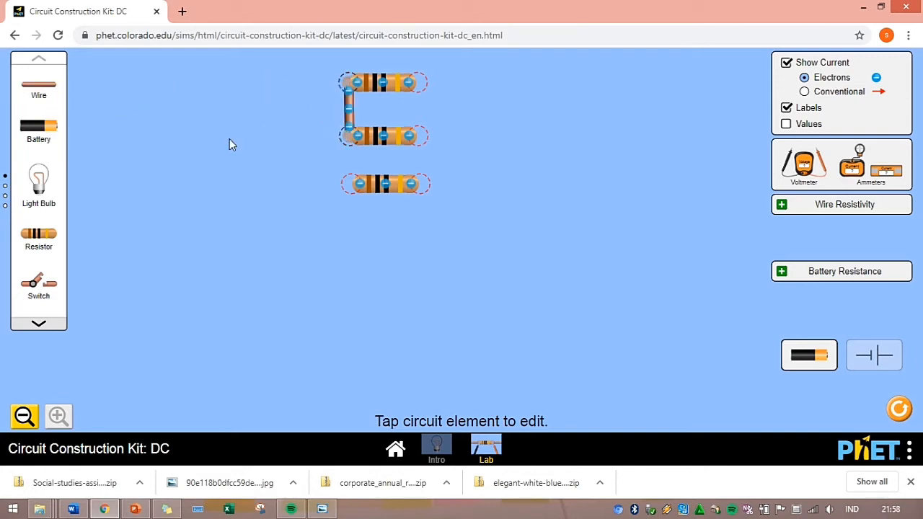
drag(62, 83, 313, 148)
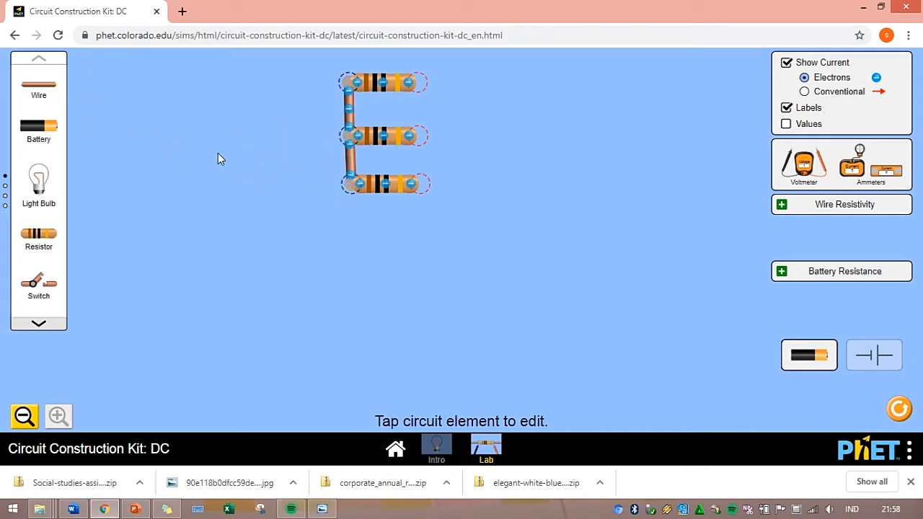
drag(230, 245, 468, 98)
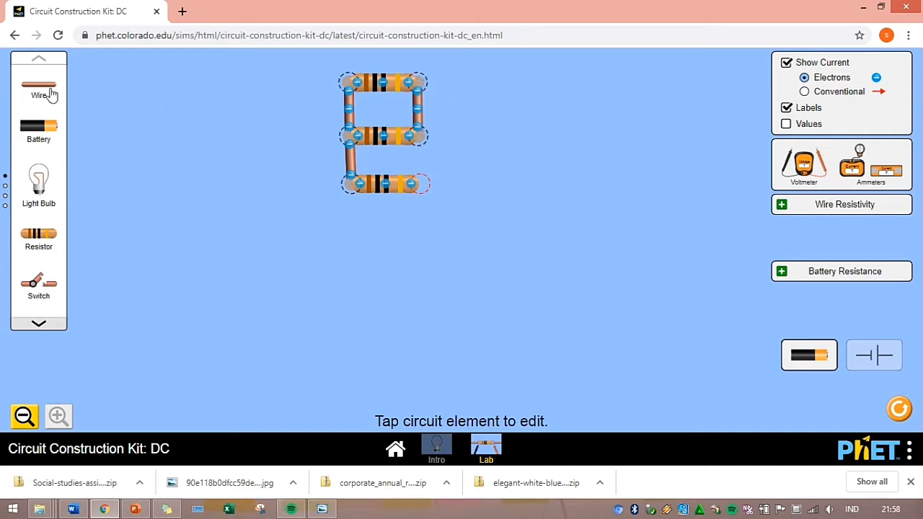
drag(320, 303, 446, 187)
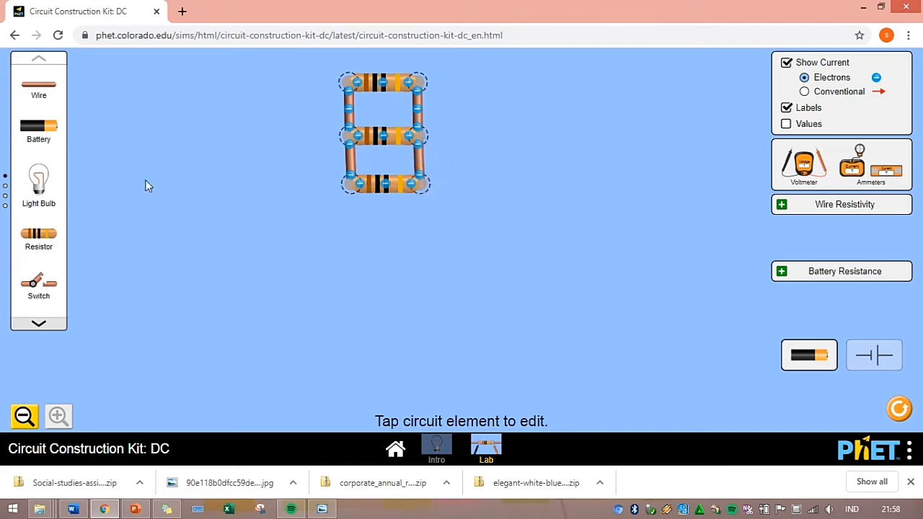
- Add a horizontal lead wire outward from each end of the middle resistor
drag(108, 109, 308, 146)
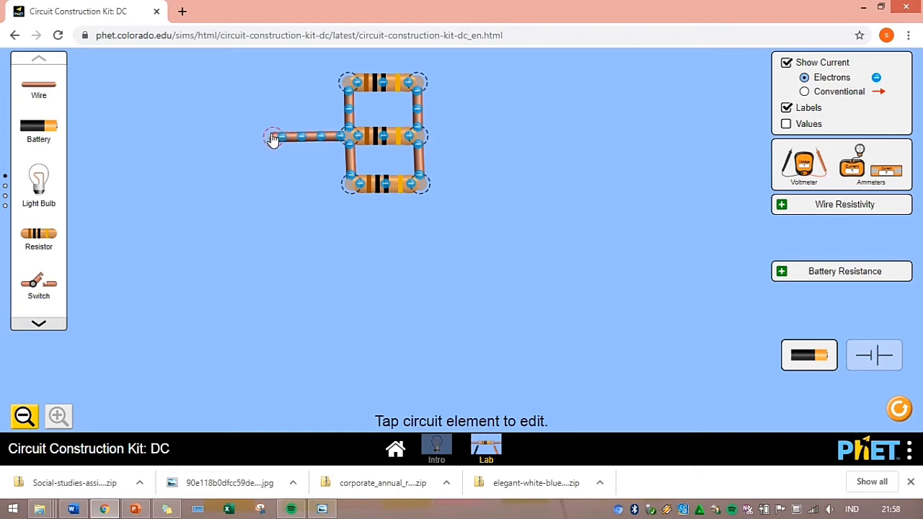
click(273, 138)
drag(45, 92, 460, 147)
click(490, 138)
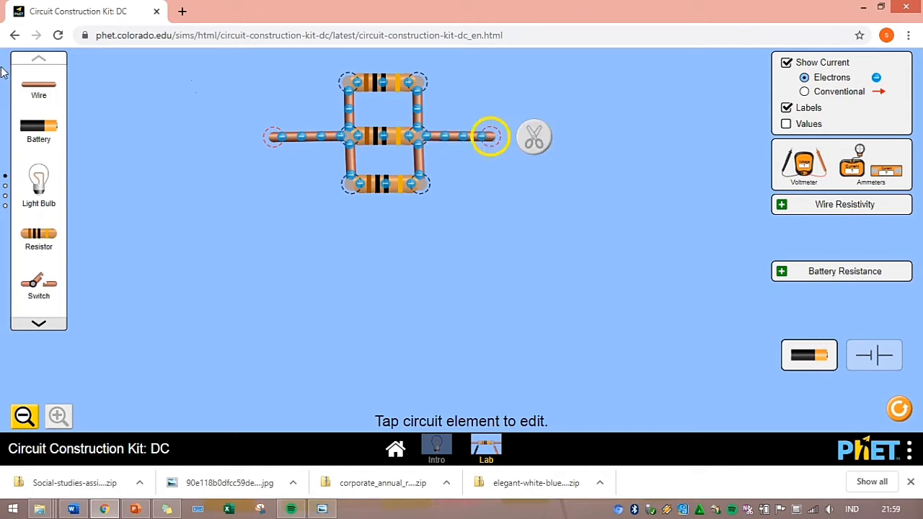
- Attach a wire hanging down from the left lead's outer end and adjust its ends so that it runs vertically
drag(44, 94, 231, 193)
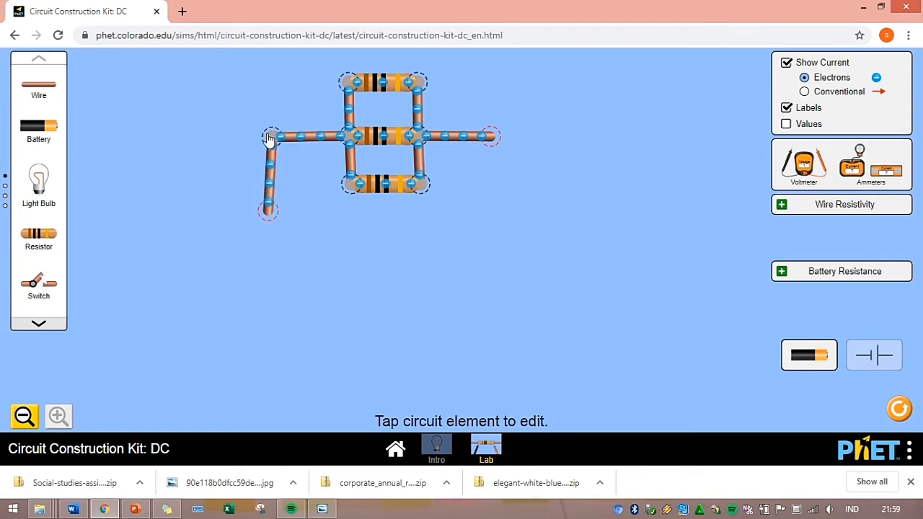
drag(270, 139, 256, 141)
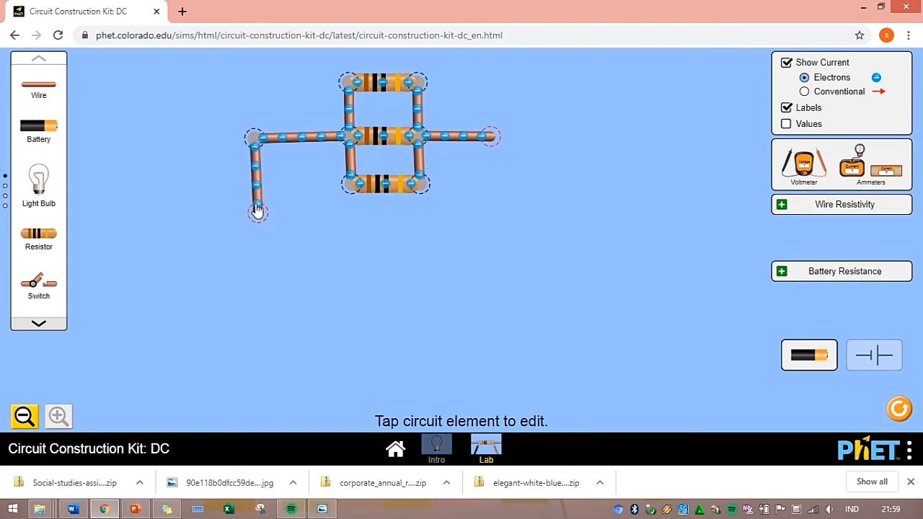
right_click(257, 210)
click(31, 126)
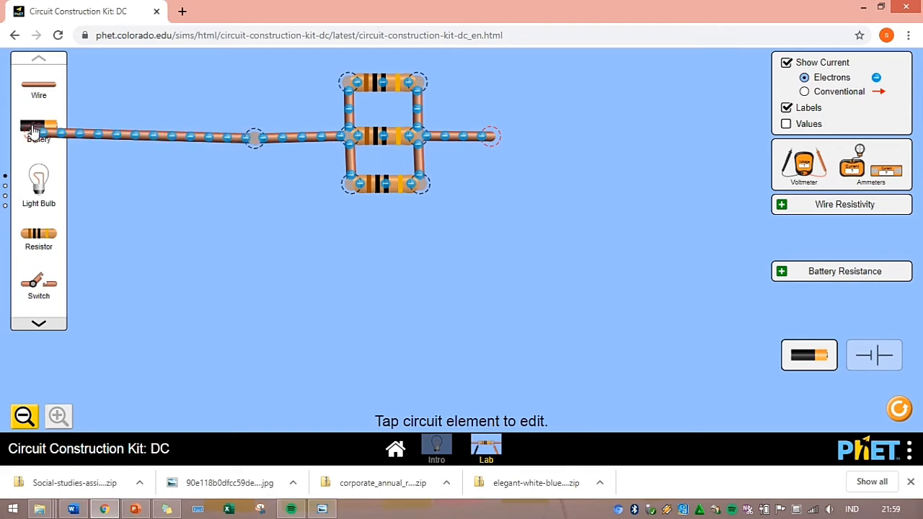
drag(34, 133, 252, 205)
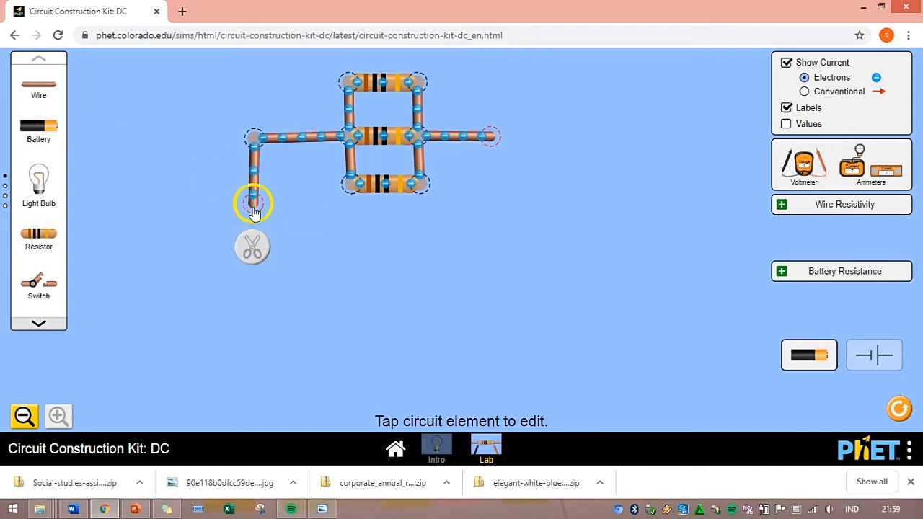
drag(254, 209, 257, 211)
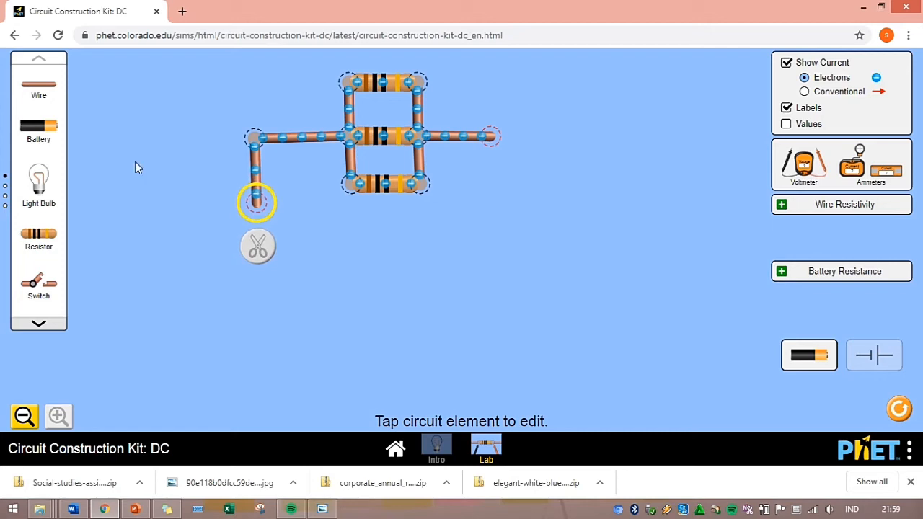
- Attach a battery vertically below the left wire with its positive end up, and add a short wire beneath it
drag(42, 130, 272, 258)
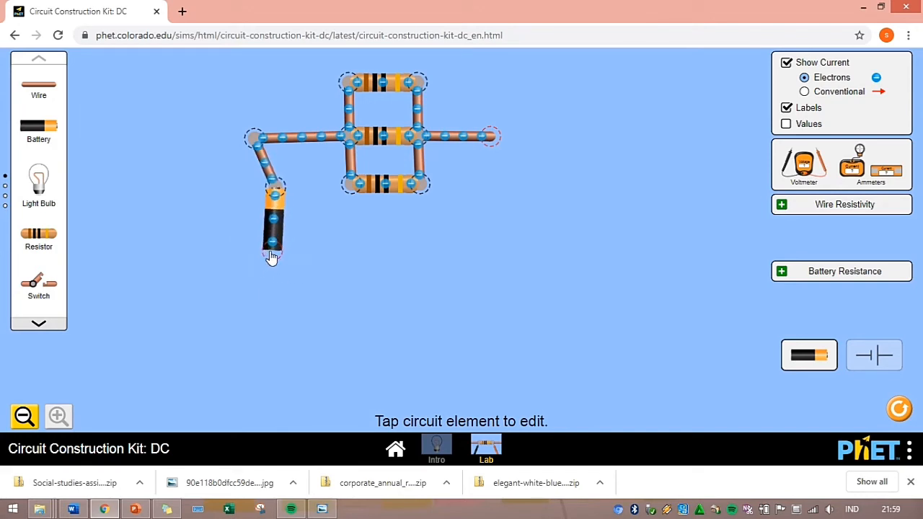
drag(275, 189, 256, 191)
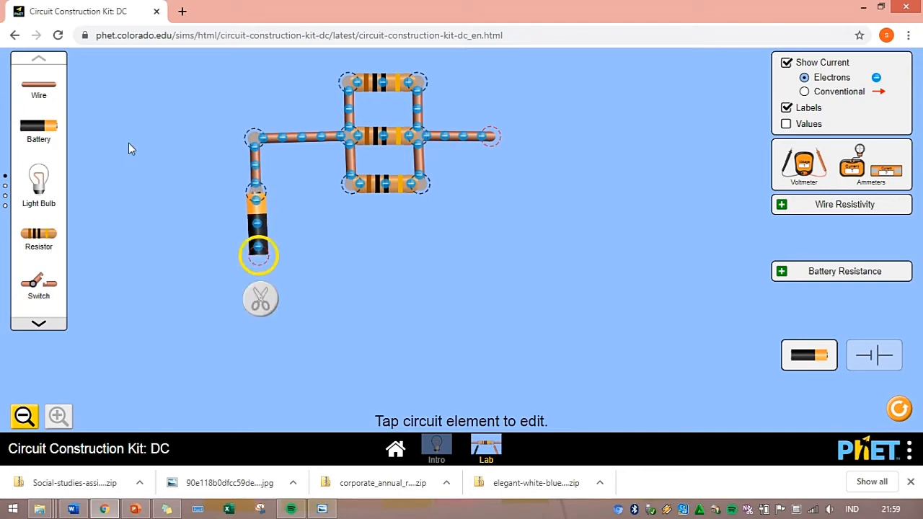
drag(51, 91, 228, 269)
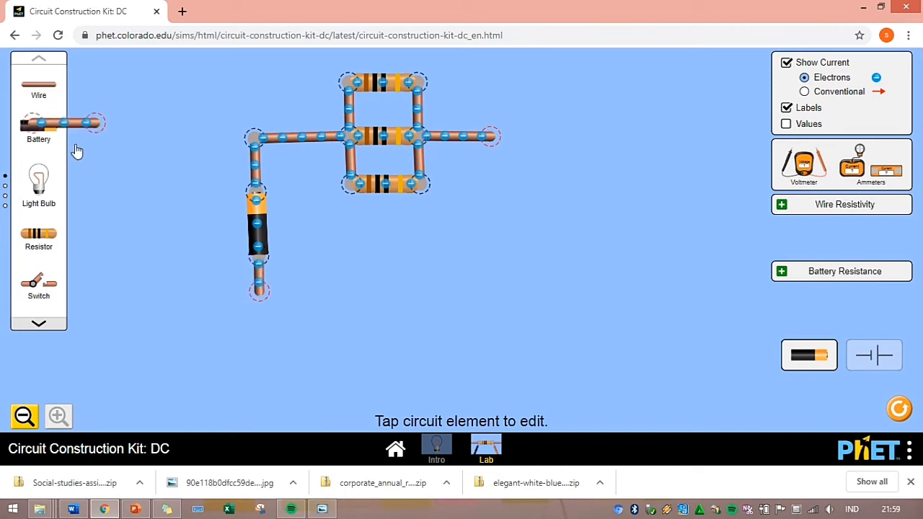
- Close the circuit with a bottom wire from below the battery and a vertical wire from the right lead, joined at the lower-right corner
drag(77, 150, 300, 301)
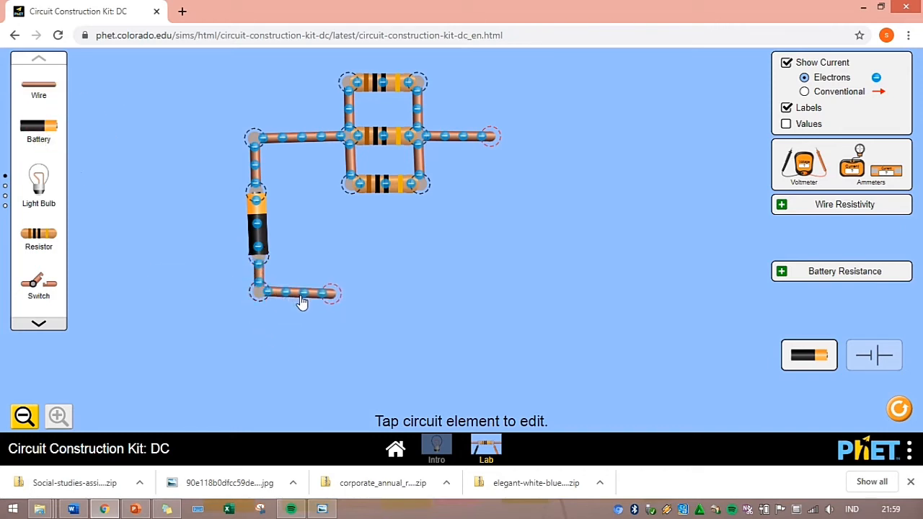
drag(49, 91, 492, 261)
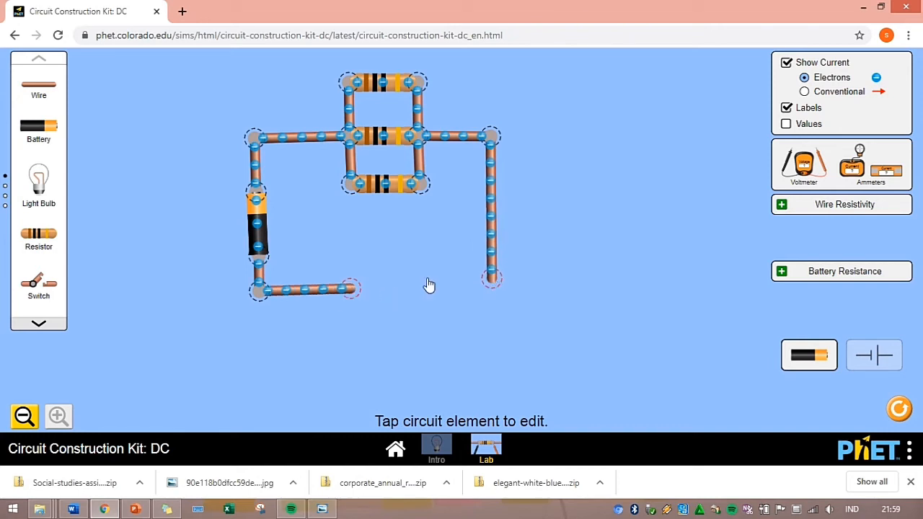
drag(351, 289, 489, 287)
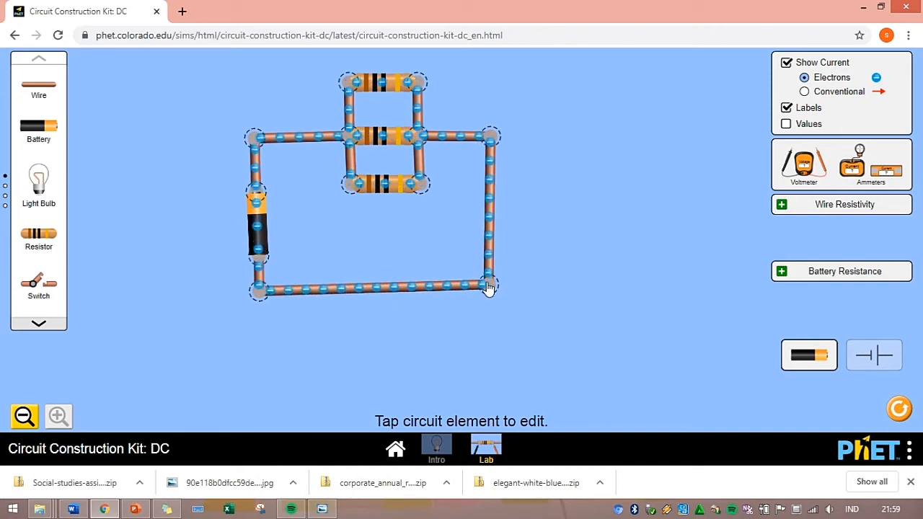
click(489, 285)
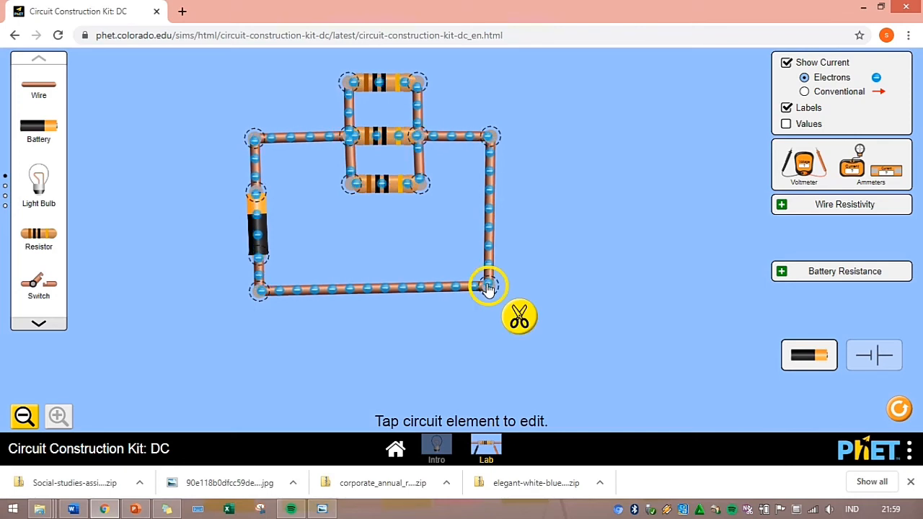
click(543, 285)
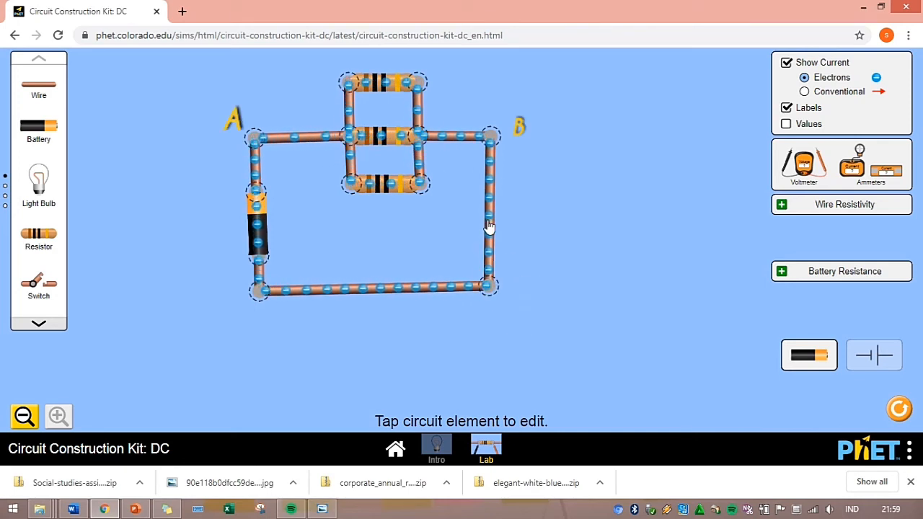
- Set the battery's voltage to 12.0 volts
click(259, 234)
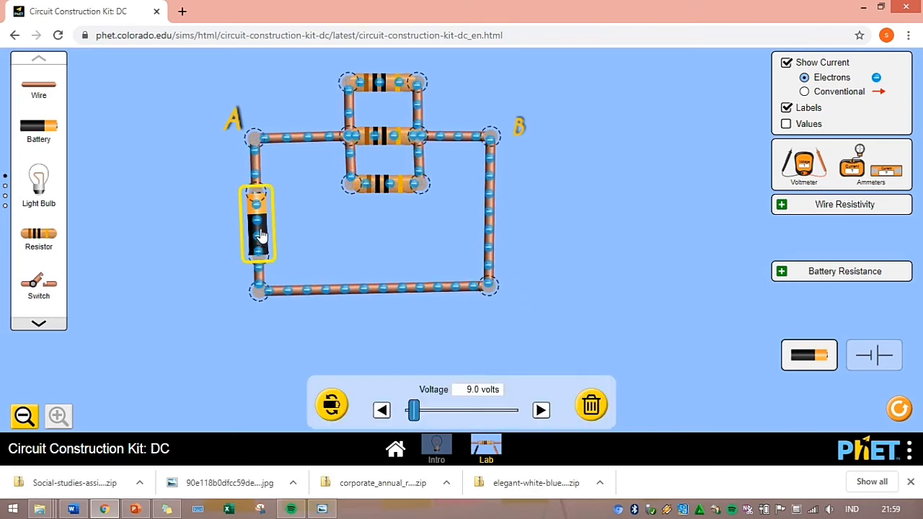
click(541, 416)
click(540, 416)
click(540, 417)
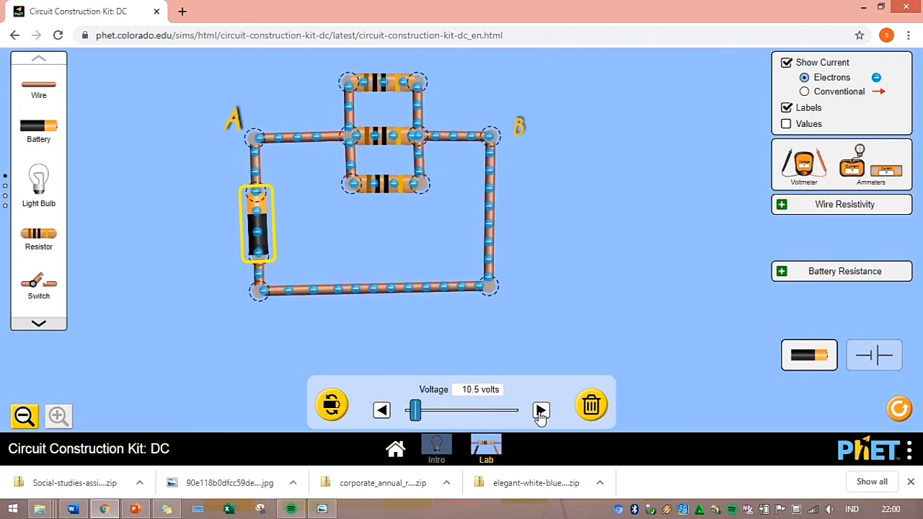
click(541, 411)
click(541, 411)
click(541, 411)
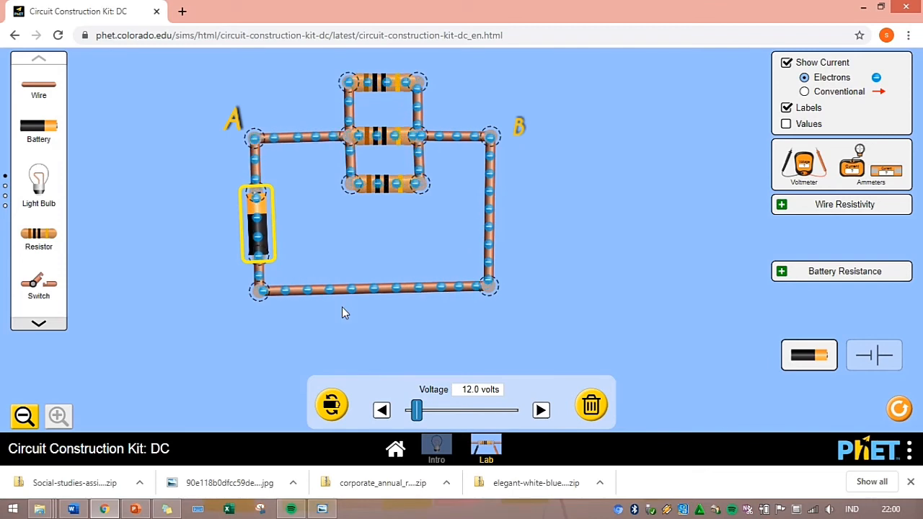
click(316, 344)
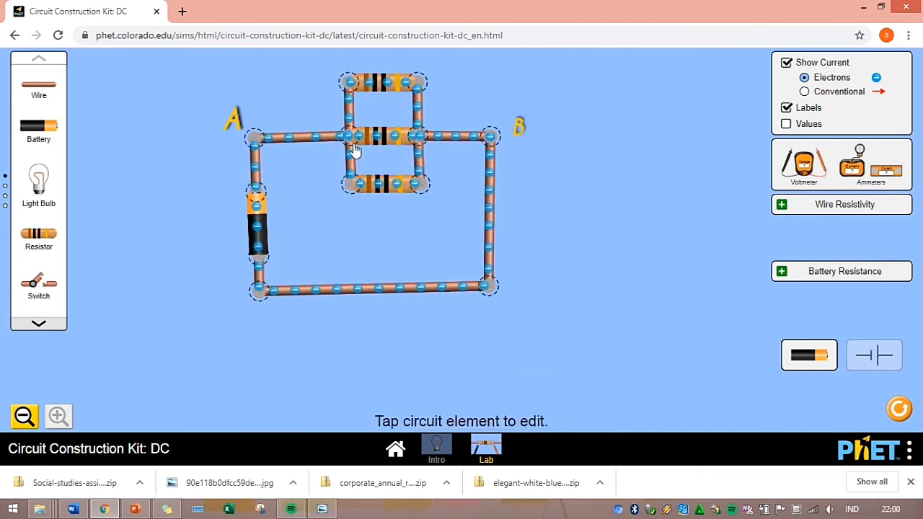
- Set the resistance of the uppermost resistor, R1, to 4.0 ohms
click(382, 90)
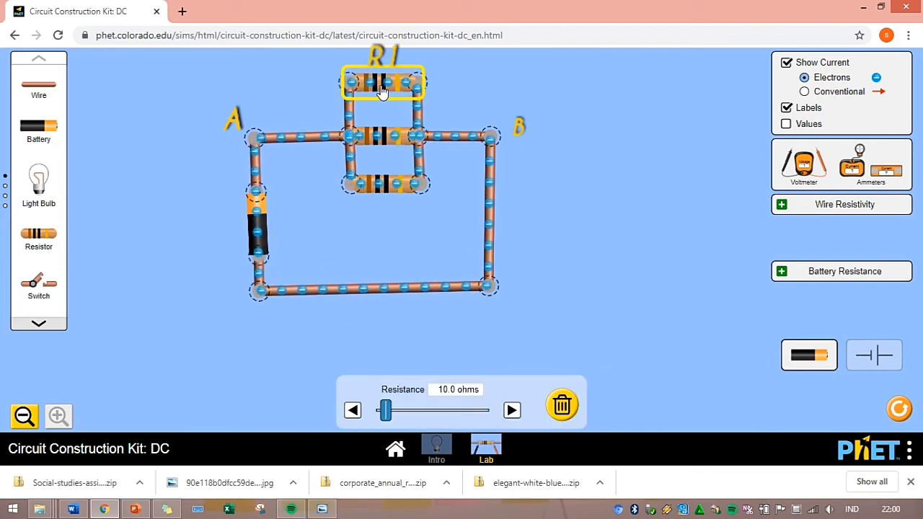
drag(386, 410, 382, 410)
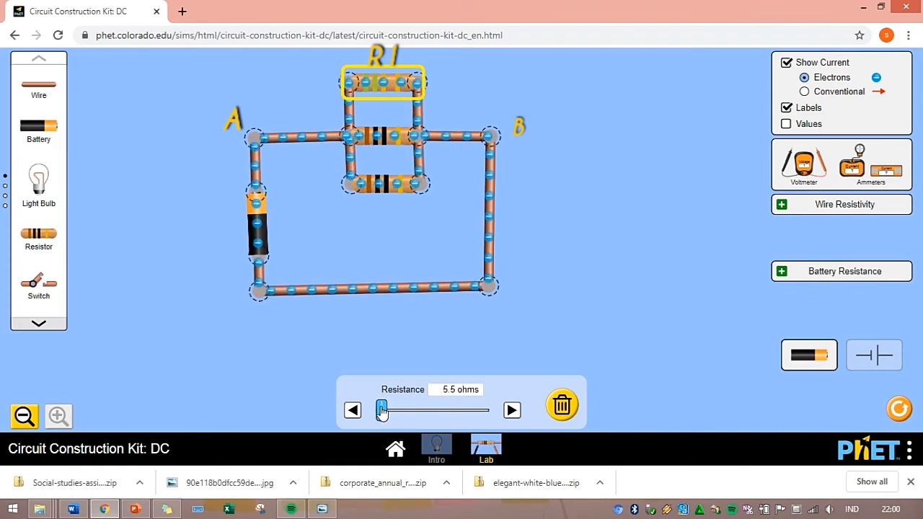
click(353, 410)
click(352, 411)
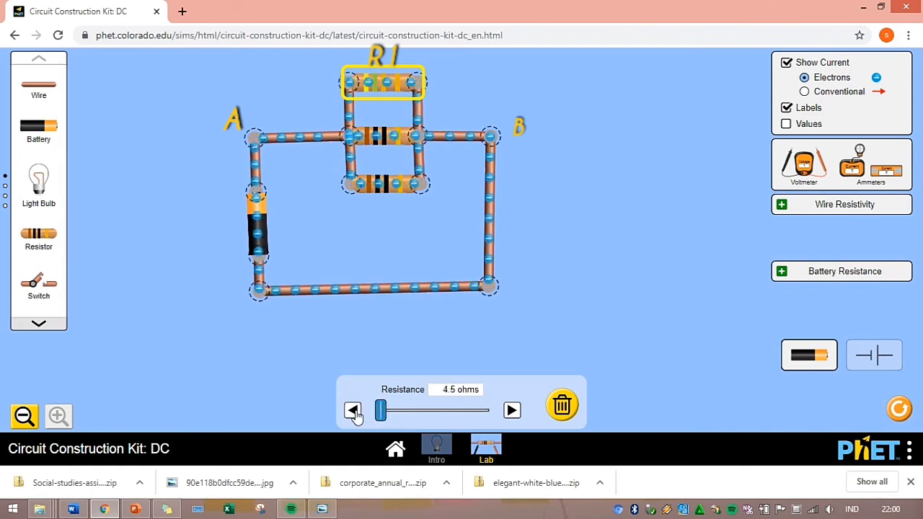
click(352, 410)
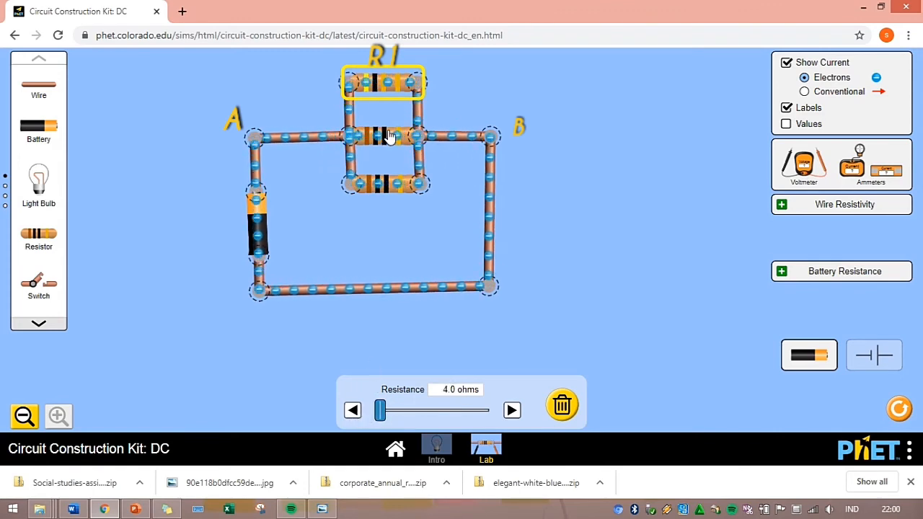
- Set the resistance of the middle resistor, R2, to 6.0 ohms
click(389, 137)
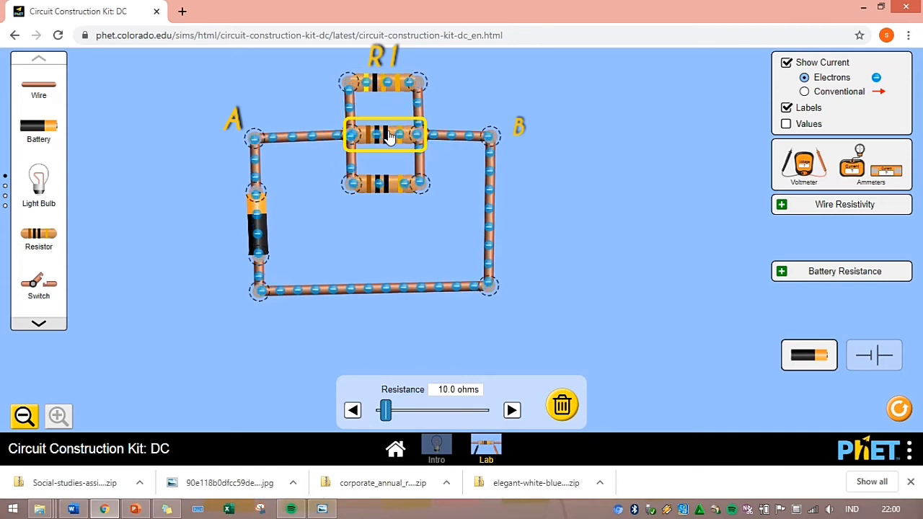
click(353, 411)
click(353, 410)
click(353, 411)
click(353, 410)
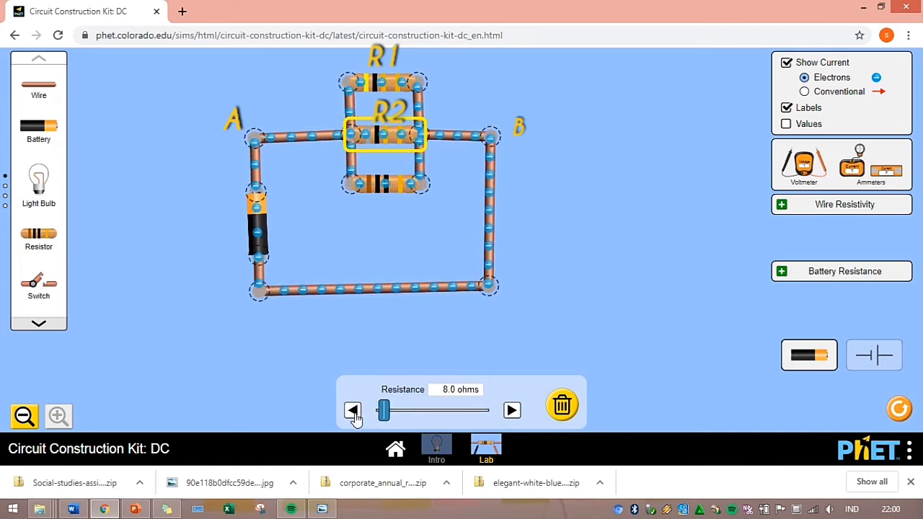
click(352, 410)
click(353, 411)
click(353, 410)
click(353, 411)
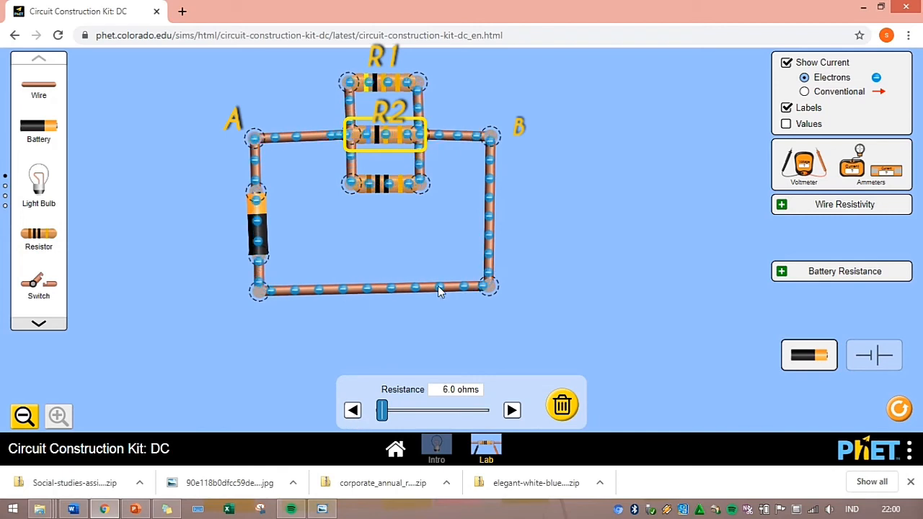
- Set the resistance of the lowest resistor, R3, to 12.0 ohms
click(387, 194)
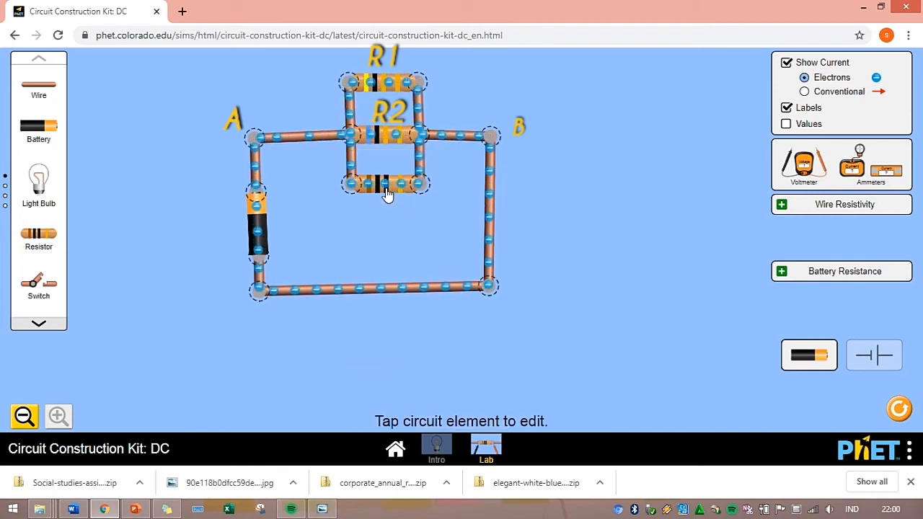
click(387, 189)
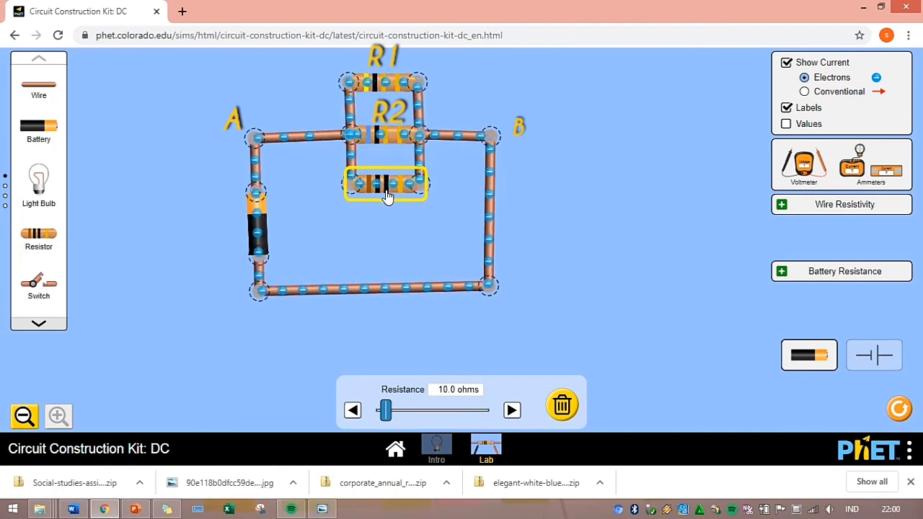
click(512, 410)
click(512, 410)
click(512, 411)
click(512, 410)
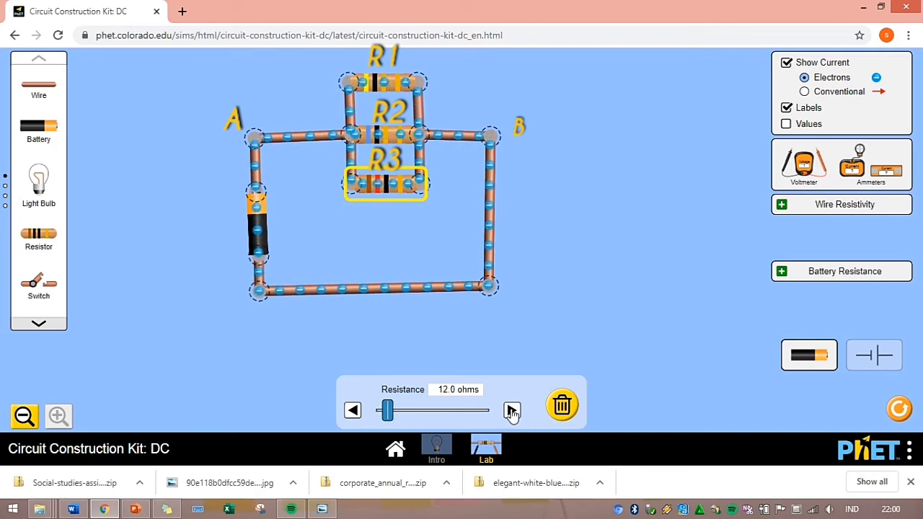
click(533, 329)
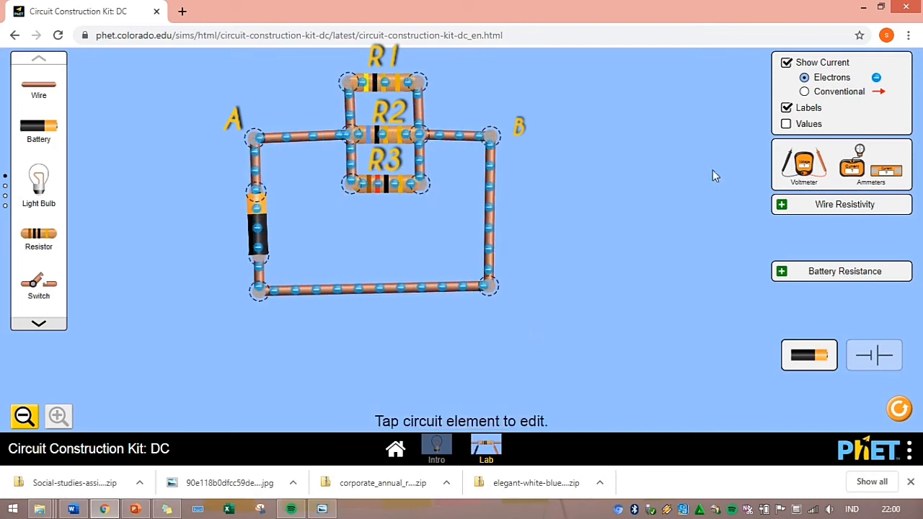
- Bring in the voltmeter and measure the voltage between corners A and B, with the red probe on A and the black probe on B
drag(804, 164, 626, 143)
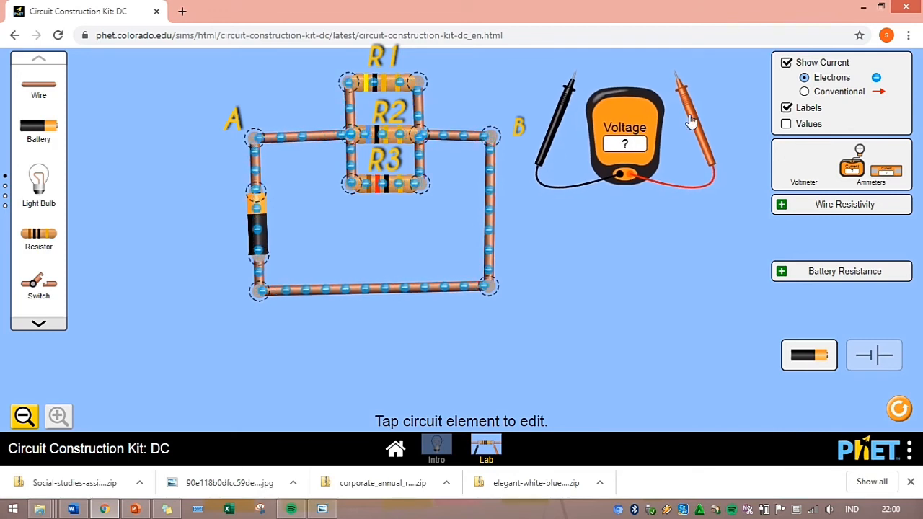
drag(690, 122, 268, 184)
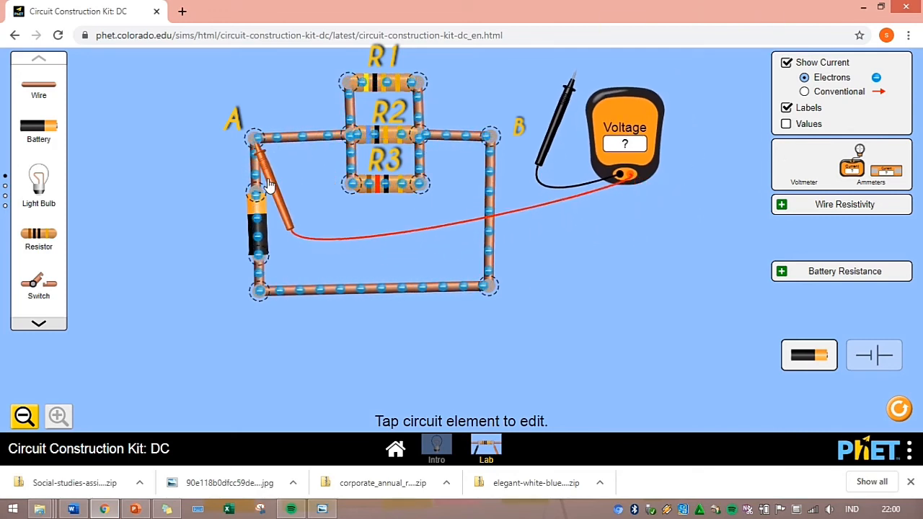
drag(530, 141, 465, 206)
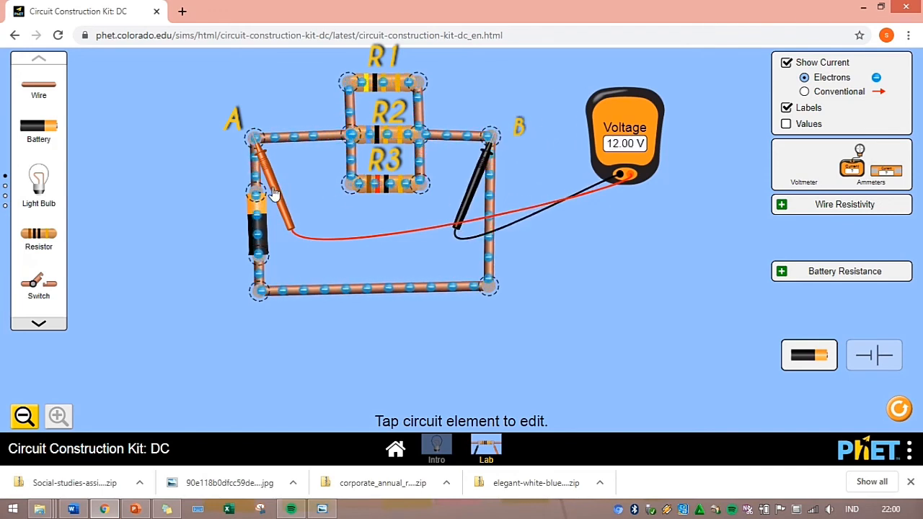
- Measure the voltage across R1, R2 and R3 in turn, and take both voltmeter probes off the circuit
drag(274, 193, 369, 141)
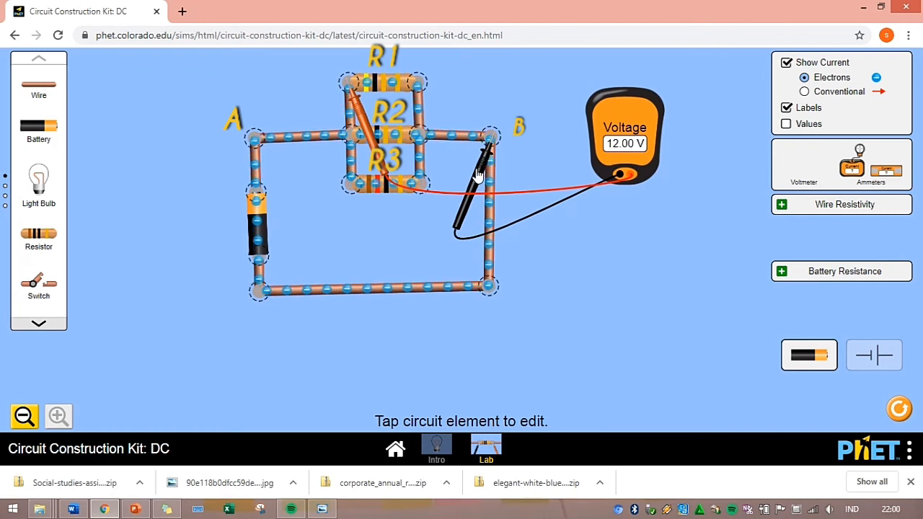
drag(477, 175, 370, 182)
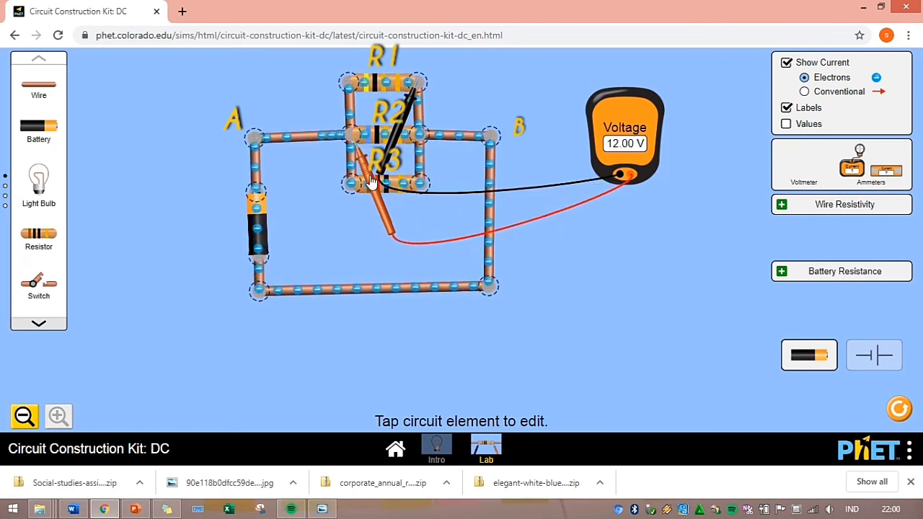
drag(393, 145, 357, 209)
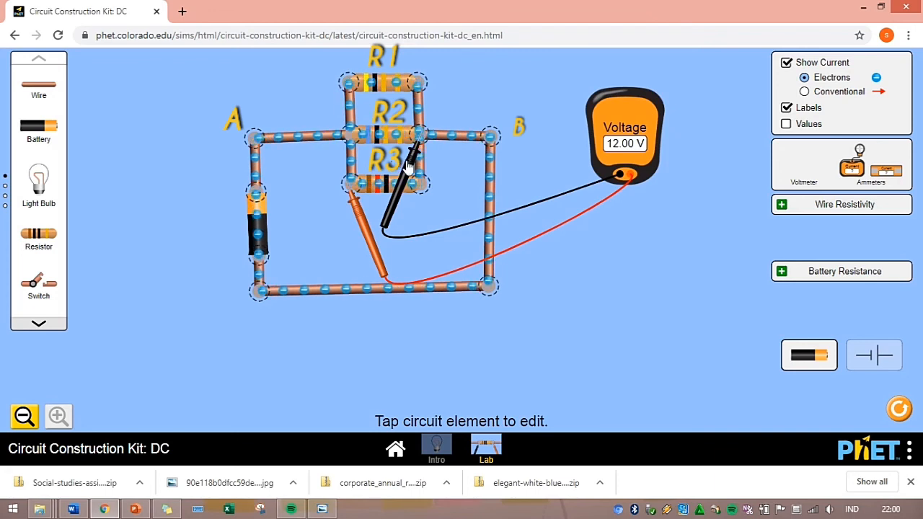
drag(408, 165, 555, 105)
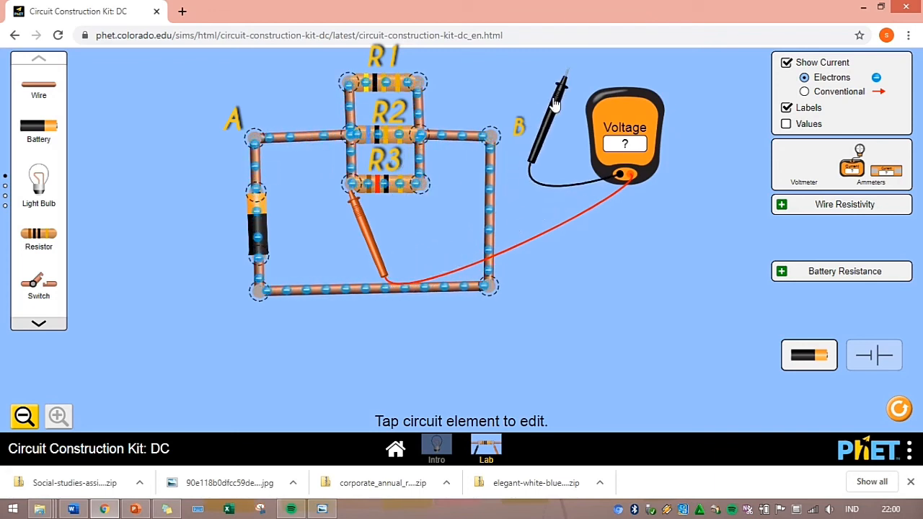
drag(372, 243, 695, 126)
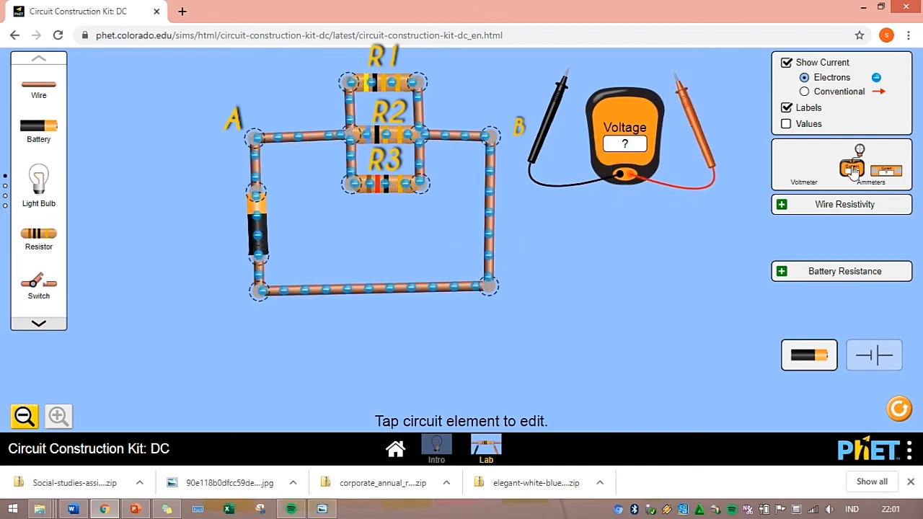
- Measure the current through the resistors and the wire from A with the probe ammeter, and take its probe off the circuit
drag(853, 170, 385, 192)
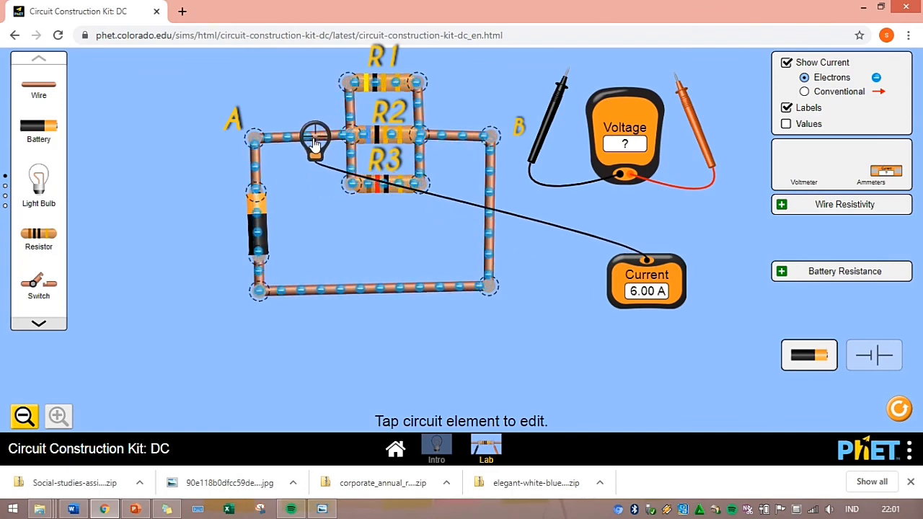
drag(315, 144, 722, 223)
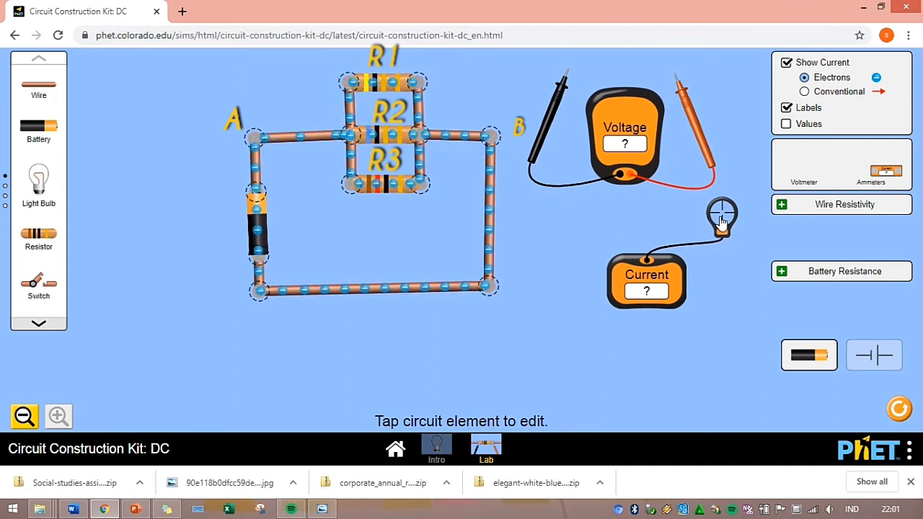
mouse_move(443, 6)
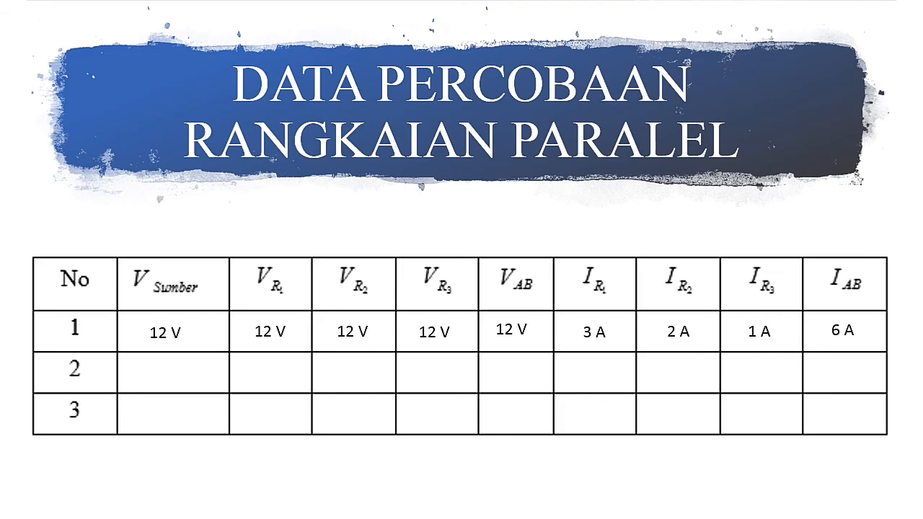
key(Right)
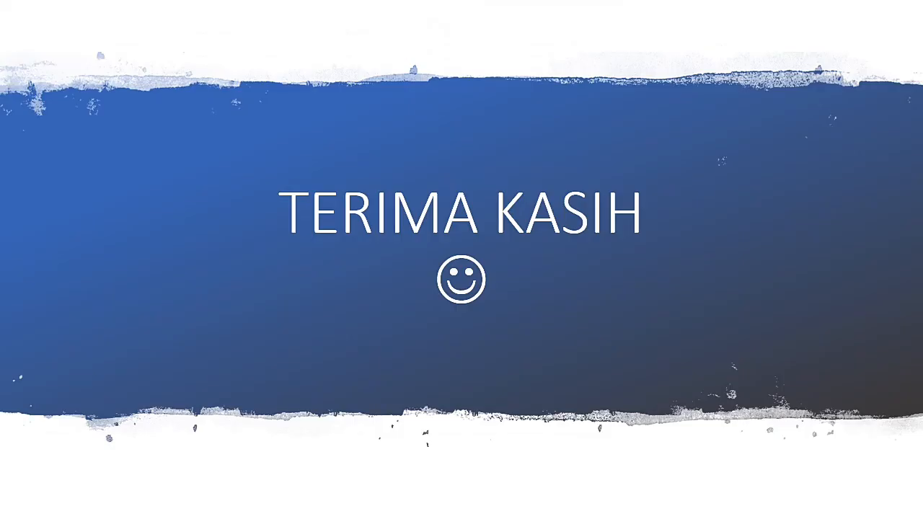